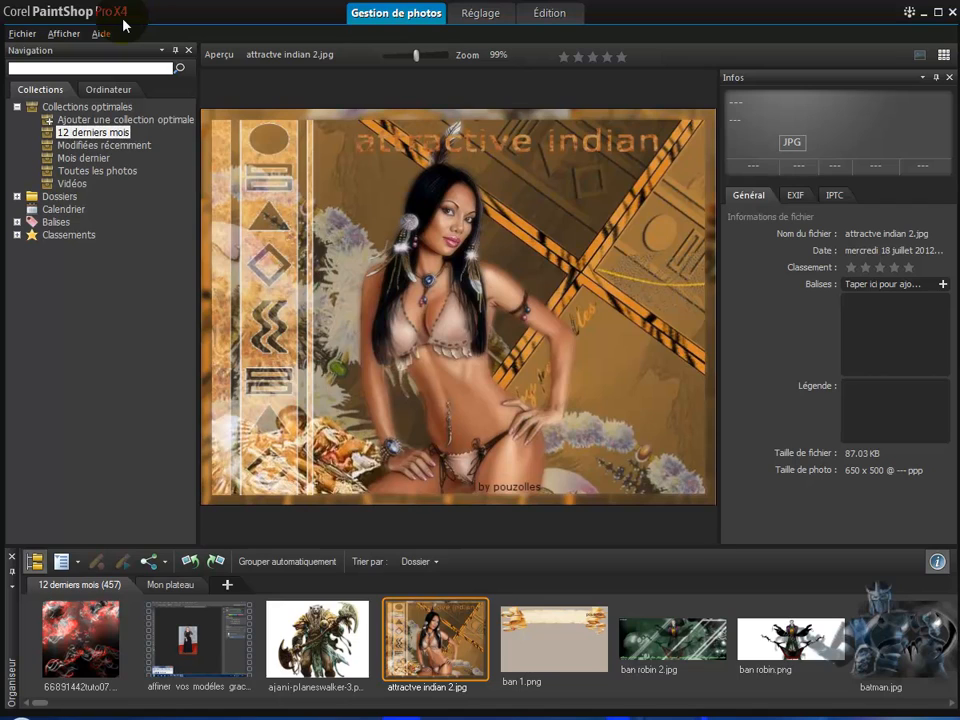
- Look through the optimal collections and folders, viewing the Images publiques folder and the 12 derniers mois collection
left_click(318, 410)
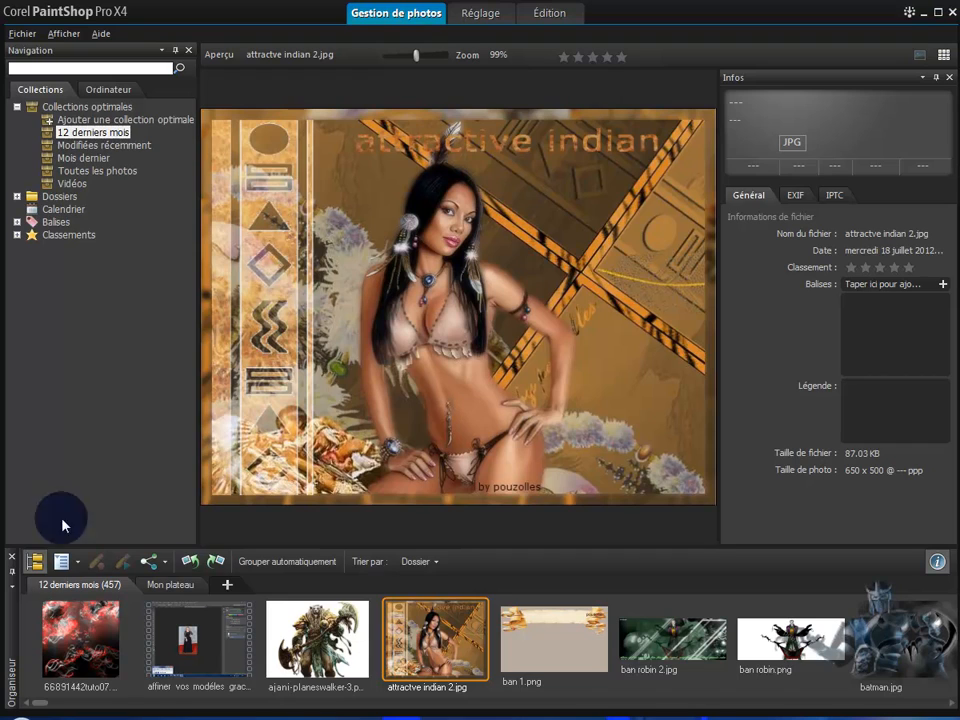
left_click(16, 106)
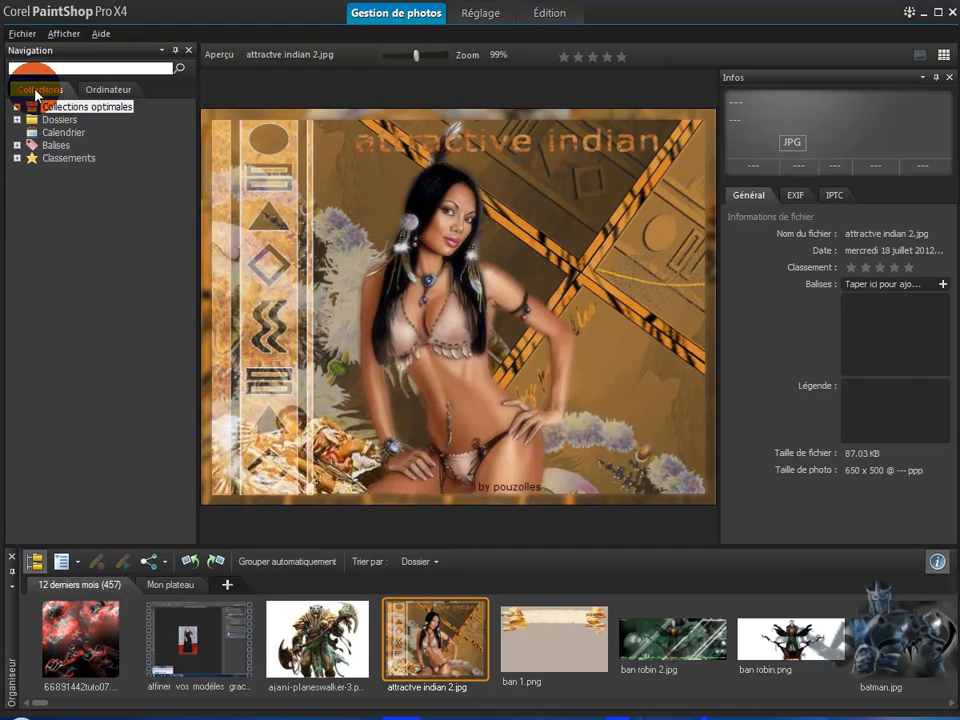
left_click(16, 106)
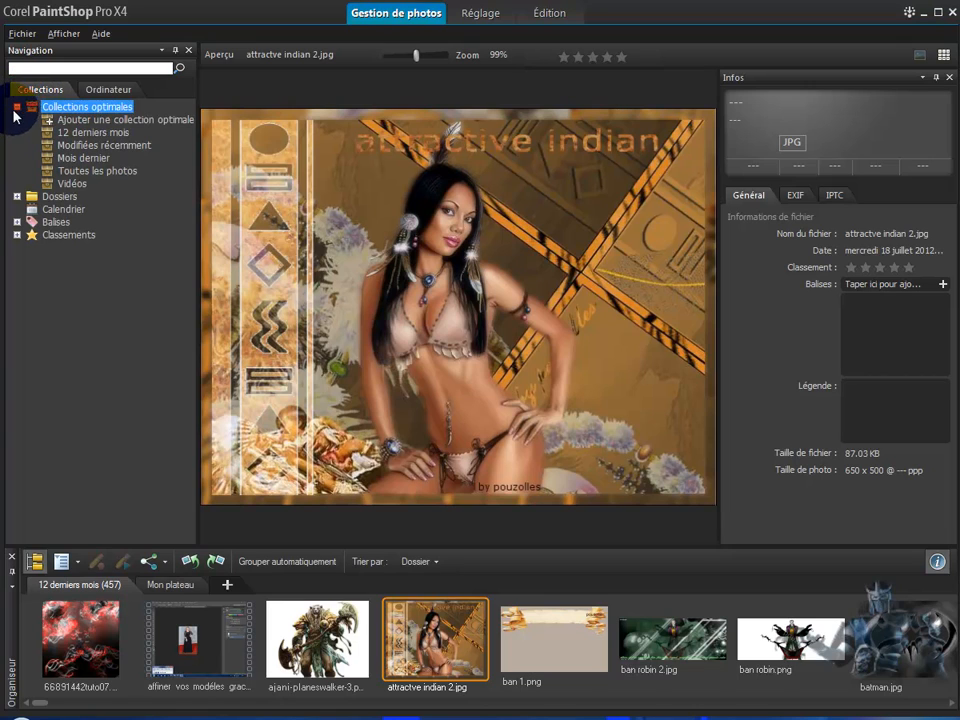
left_click(16, 196)
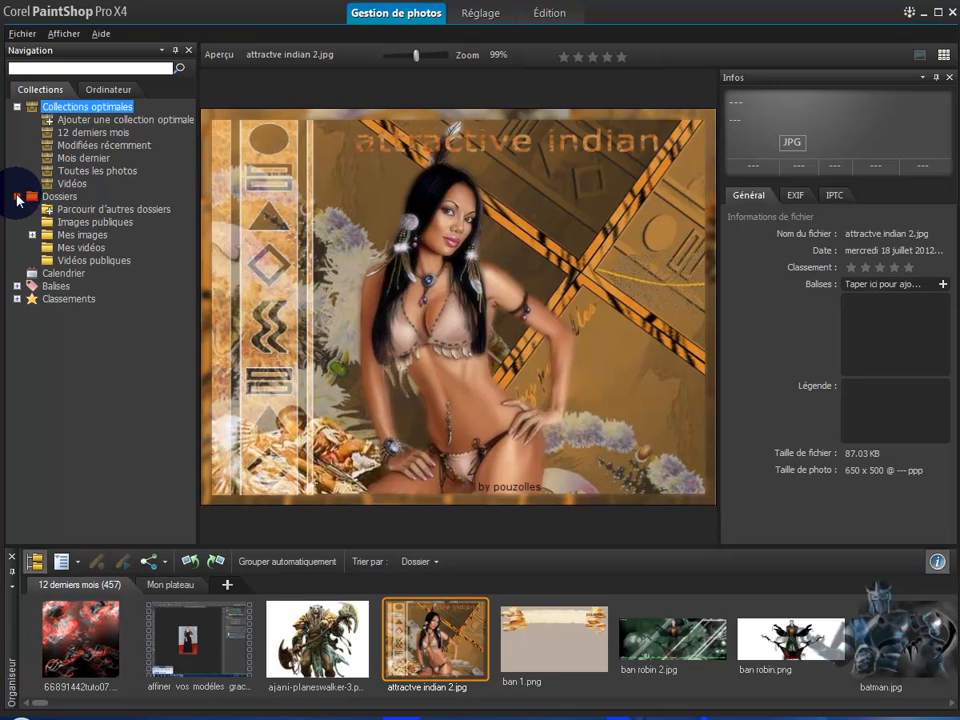
left_click(89, 223)
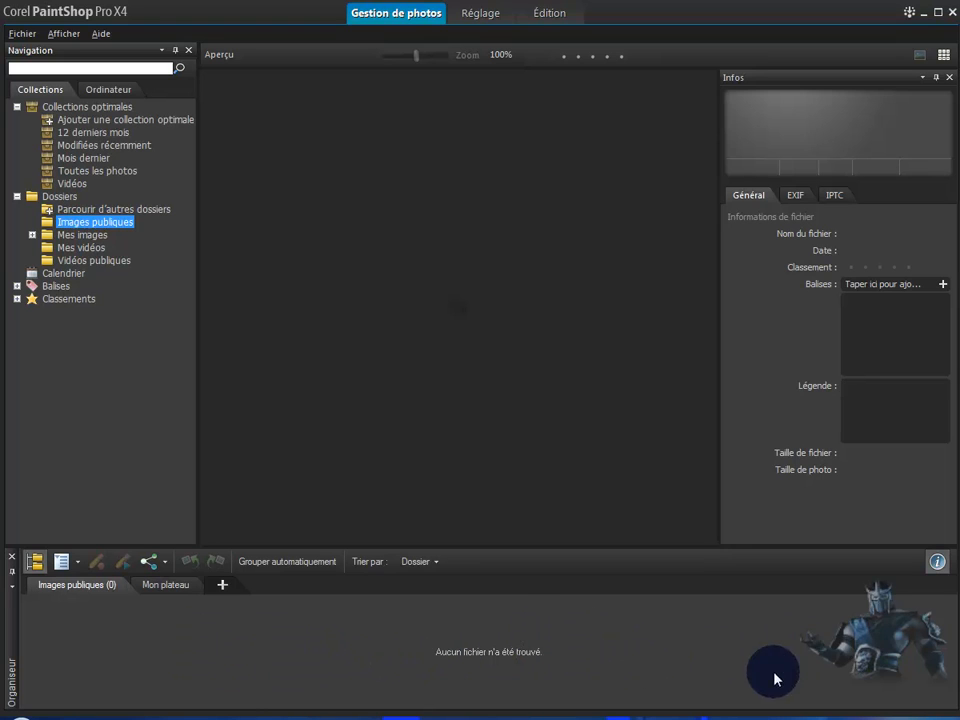
left_click(16, 197)
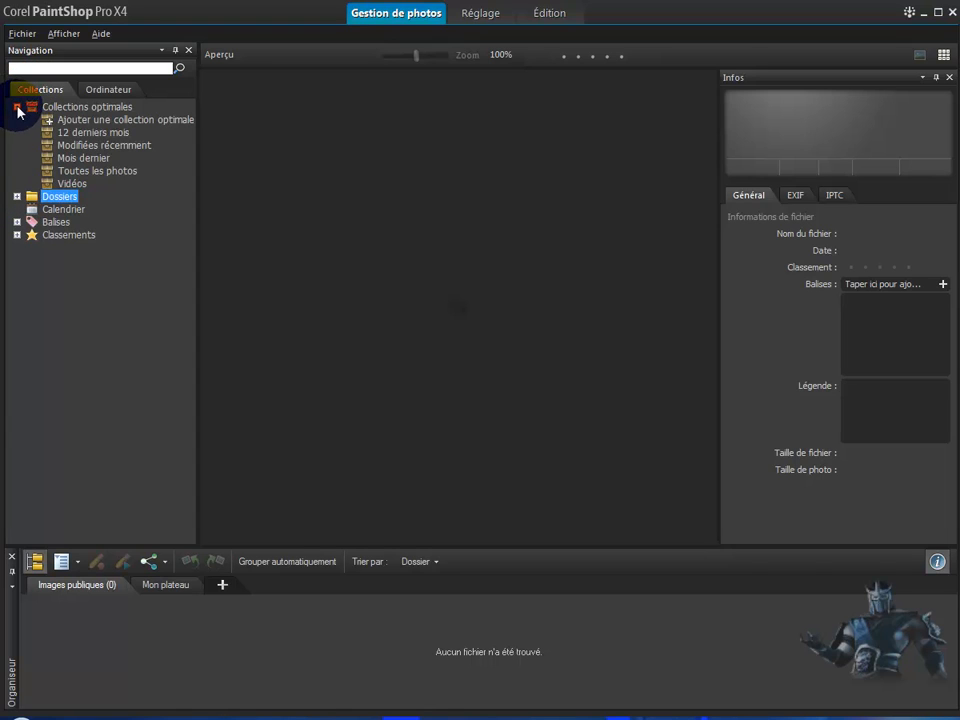
left_click(84, 133)
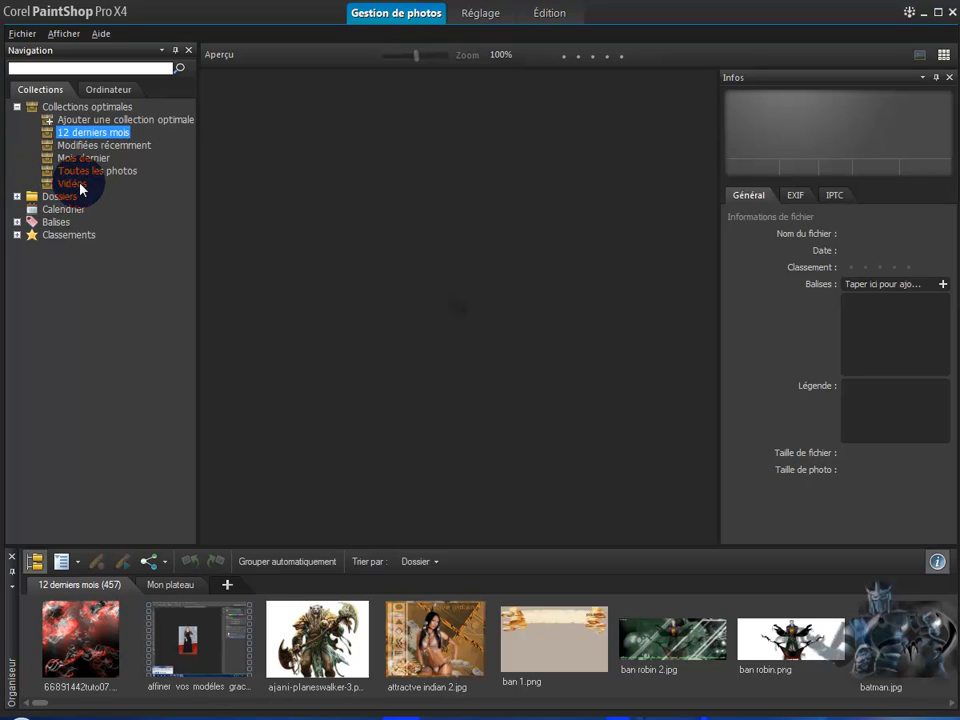
- Show the images stored in the image en cours tuto folder under Mes images
left_click(16, 198)
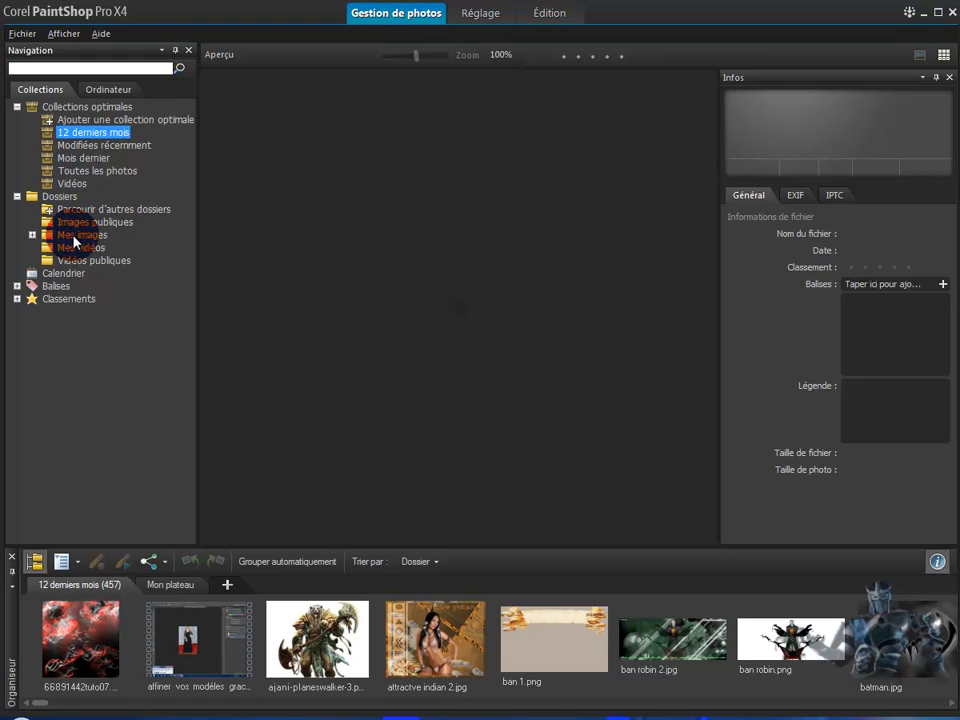
left_click(32, 235)
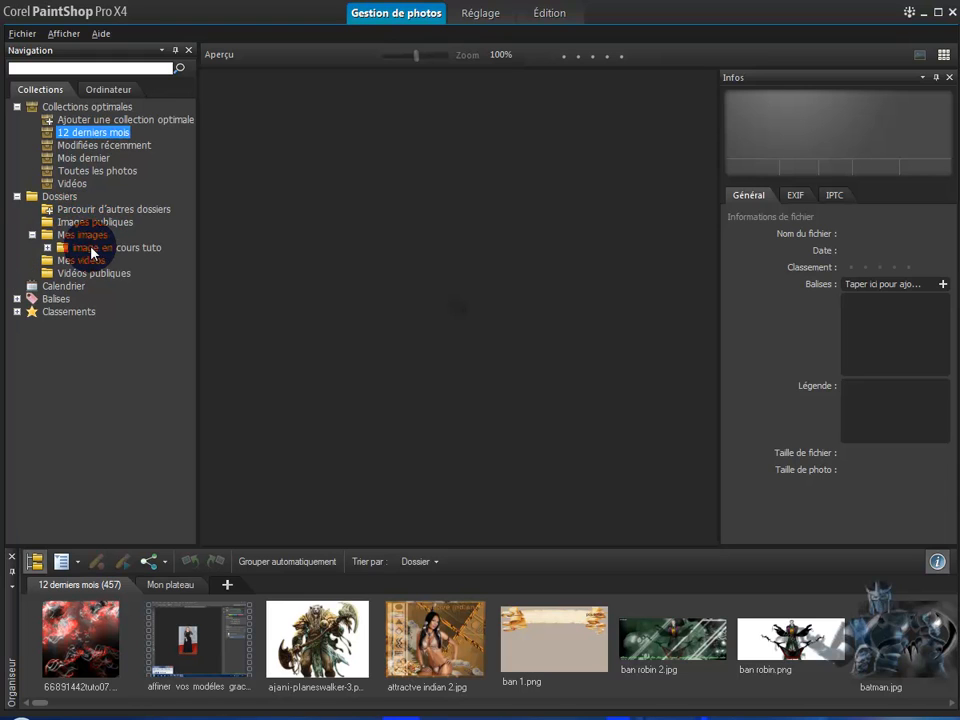
left_click(91, 248)
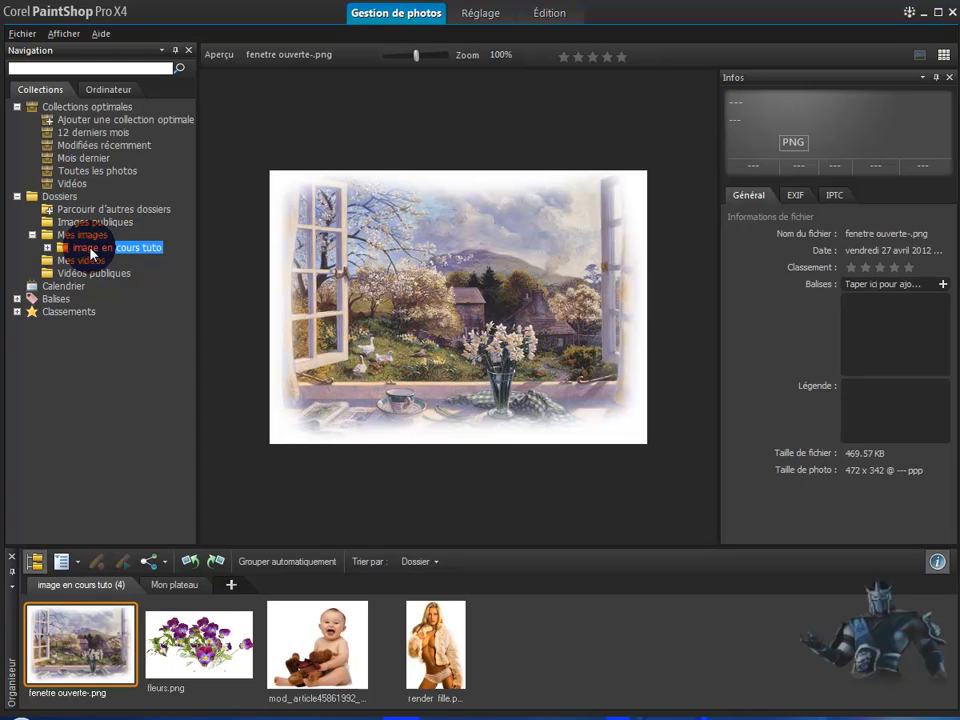
- Preview each image of the image en cours tuto folder in turn, ending back on fenetre ouverte-.png
left_click(73, 669)
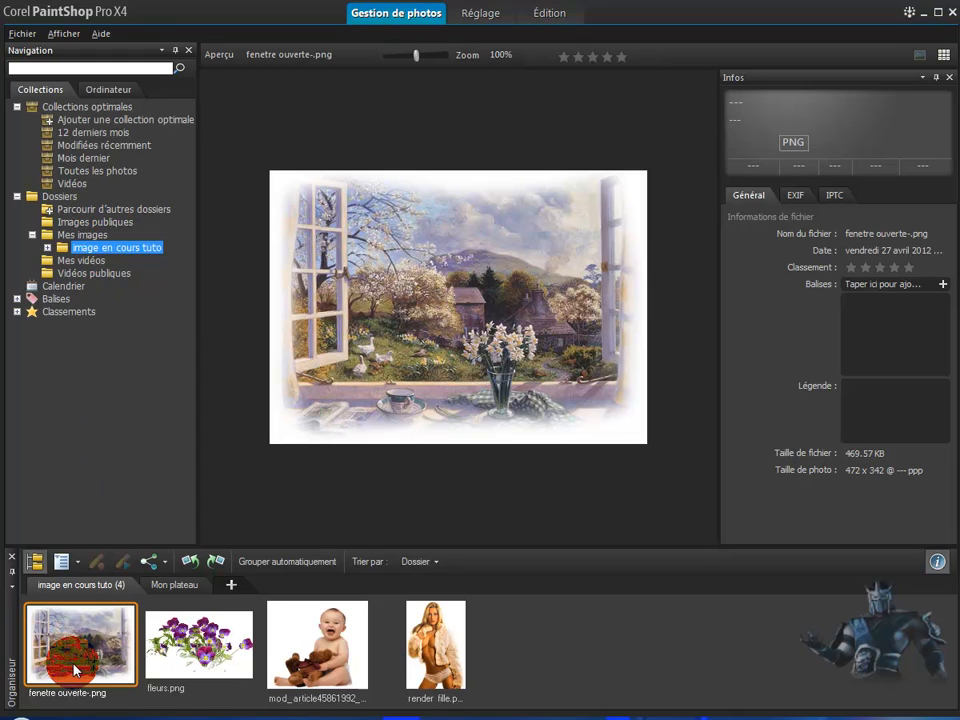
left_click(222, 656)
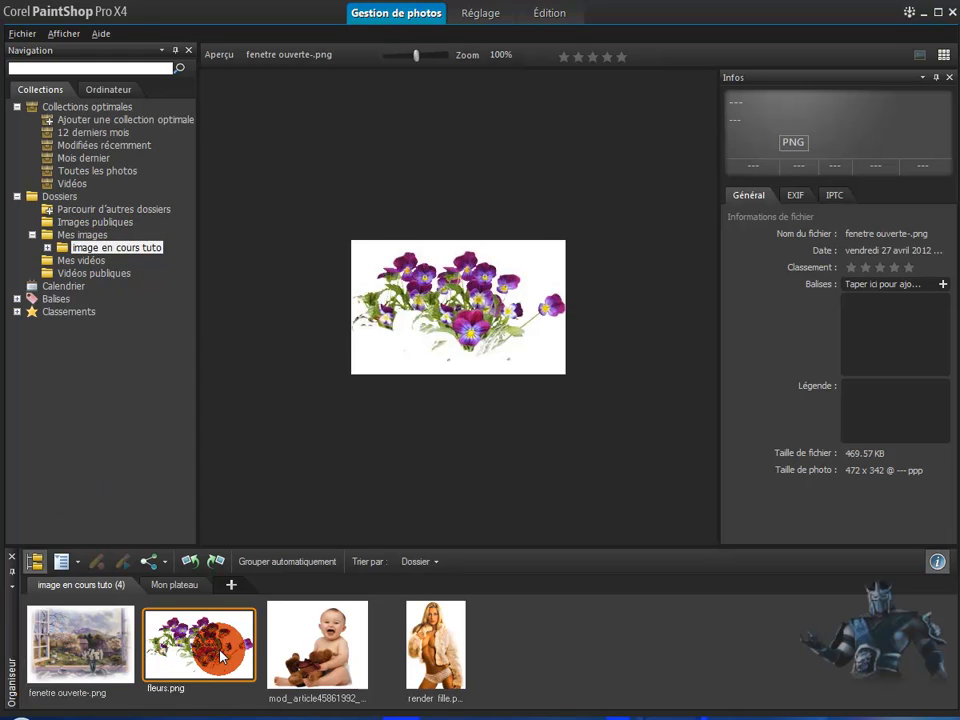
left_click(322, 648)
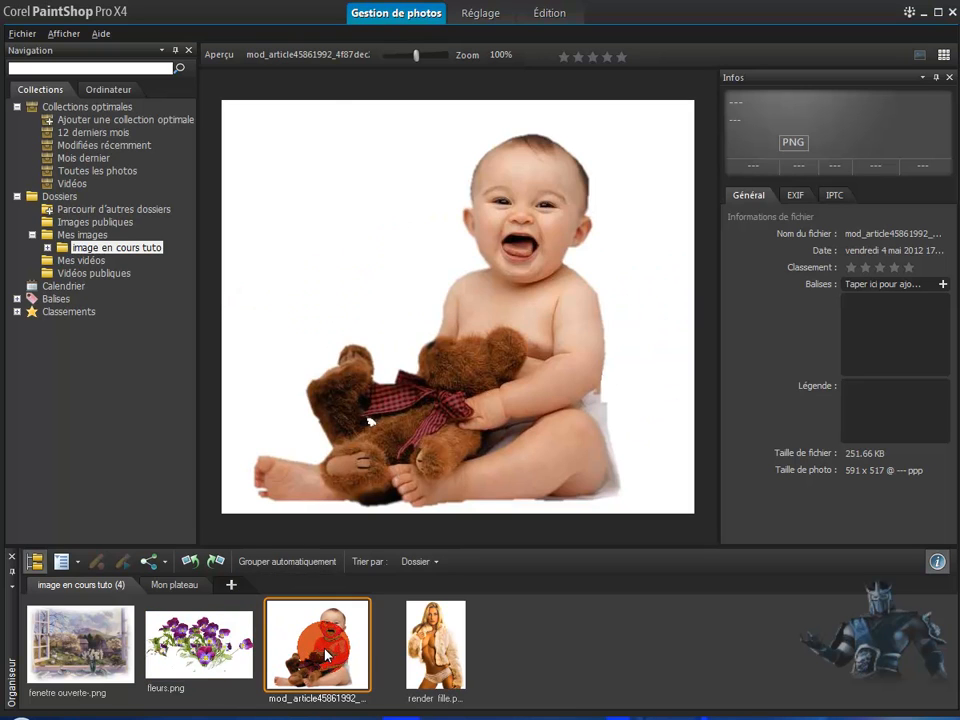
left_click(435, 645)
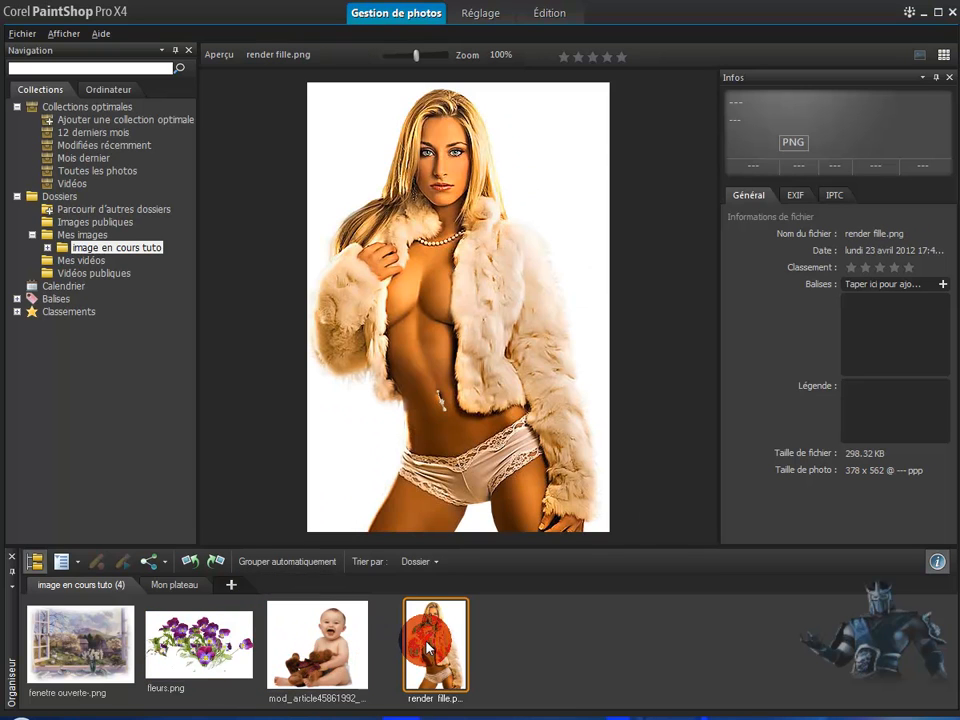
left_click(107, 649)
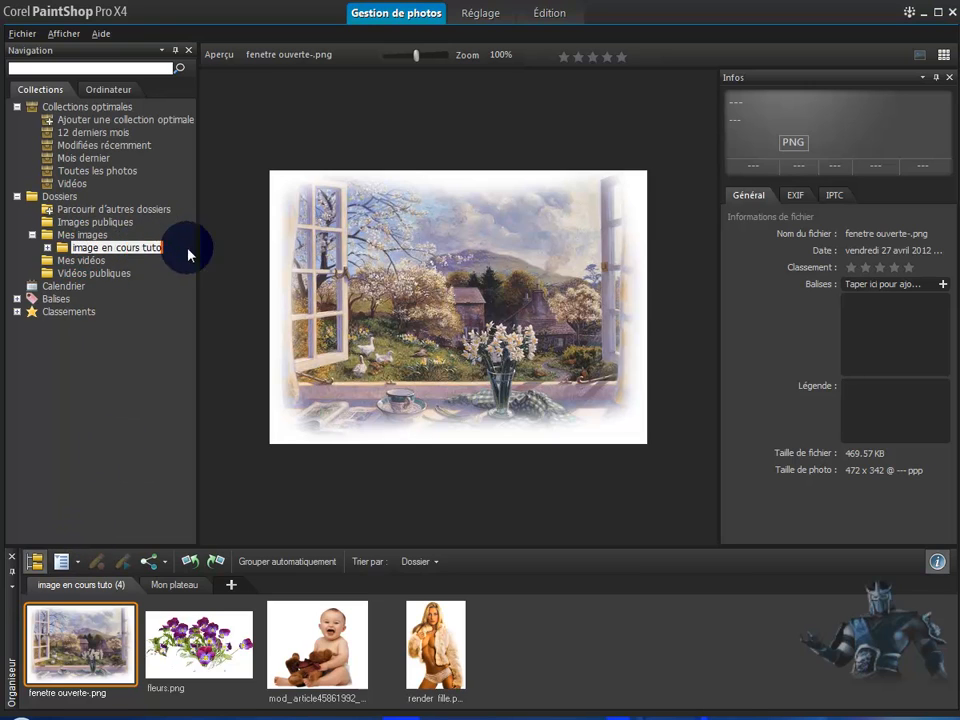
- View the contents of the Alien Skin subfolder and of the Eye Candy 5 Impact folder inside it
left_click(49, 248)
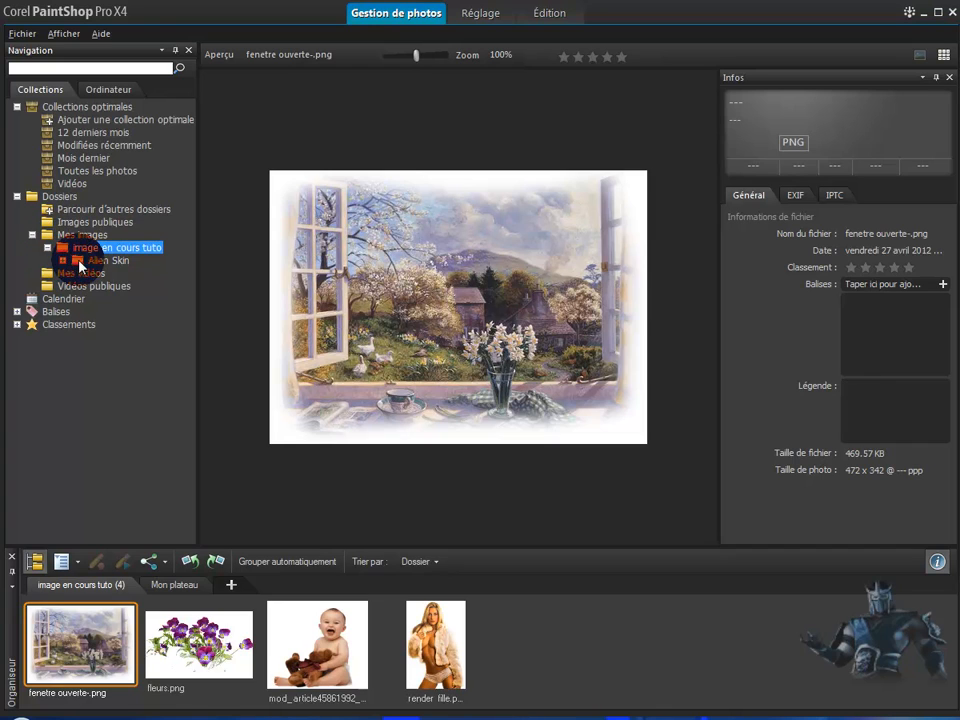
left_click(63, 261)
left_click(105, 261)
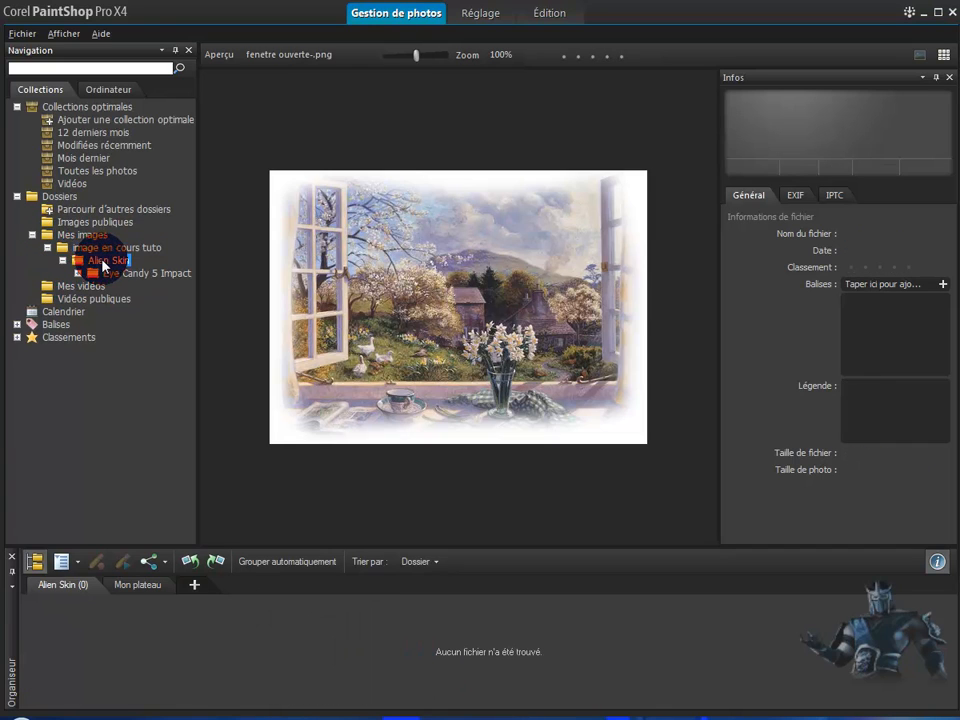
left_click(112, 275)
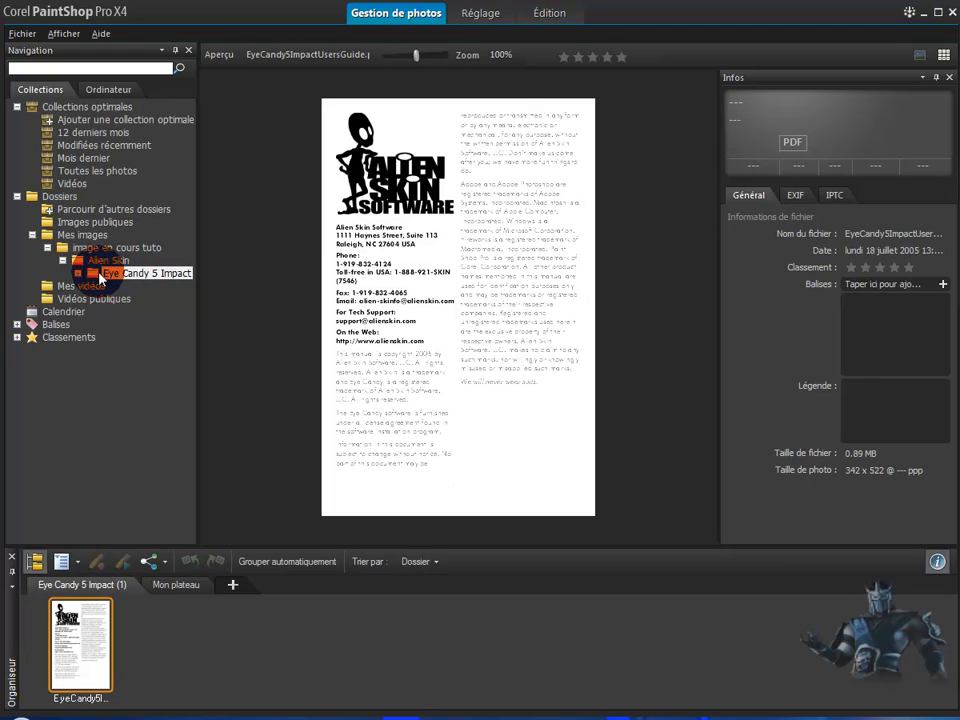
- Collapse the expanded subfolders, the Dossiers branch and the Collections optimales branch in the navigation tree
left_click(63, 261)
left_click(48, 248)
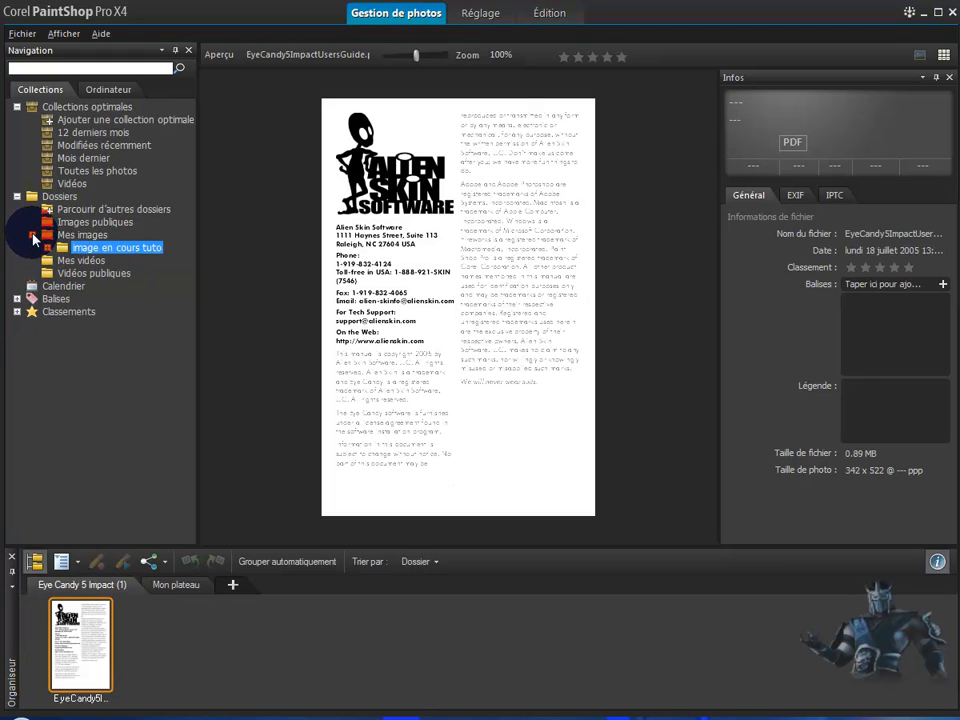
left_click(30, 235)
left_click(16, 197)
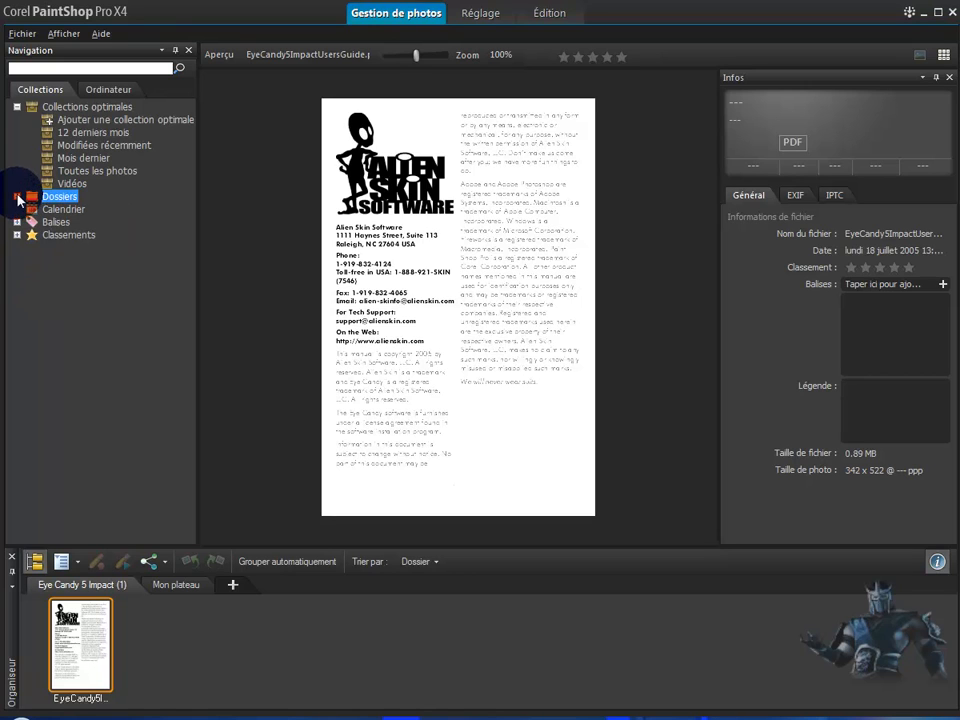
left_click(16, 107)
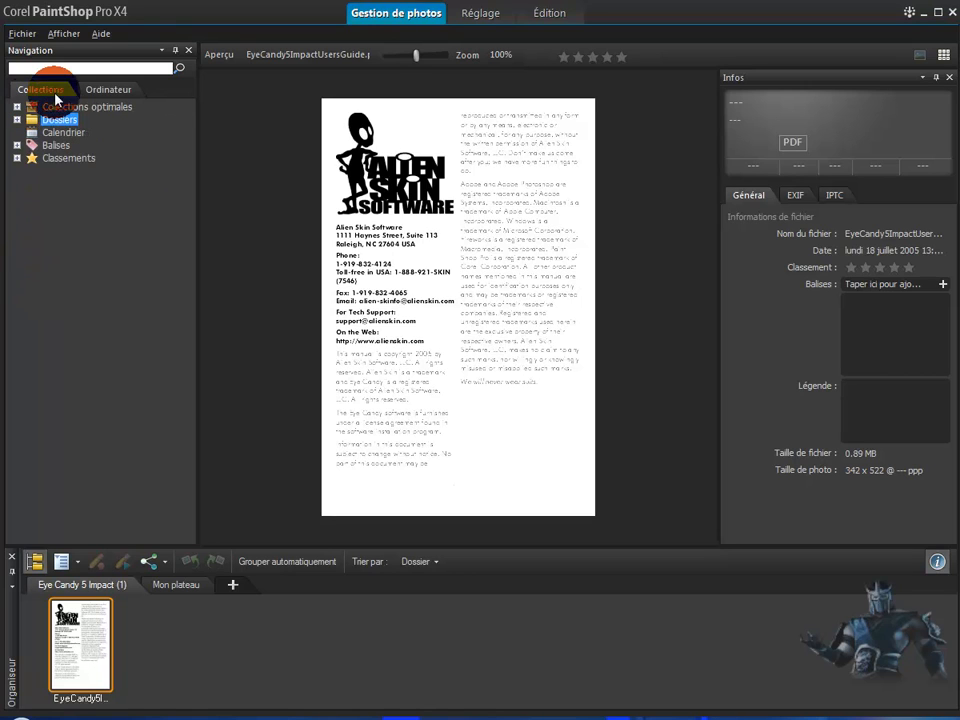
- Browse the computer's folders instead of the collections and show the images of the blueprint de personnage folder on the Bureau
left_click(107, 90)
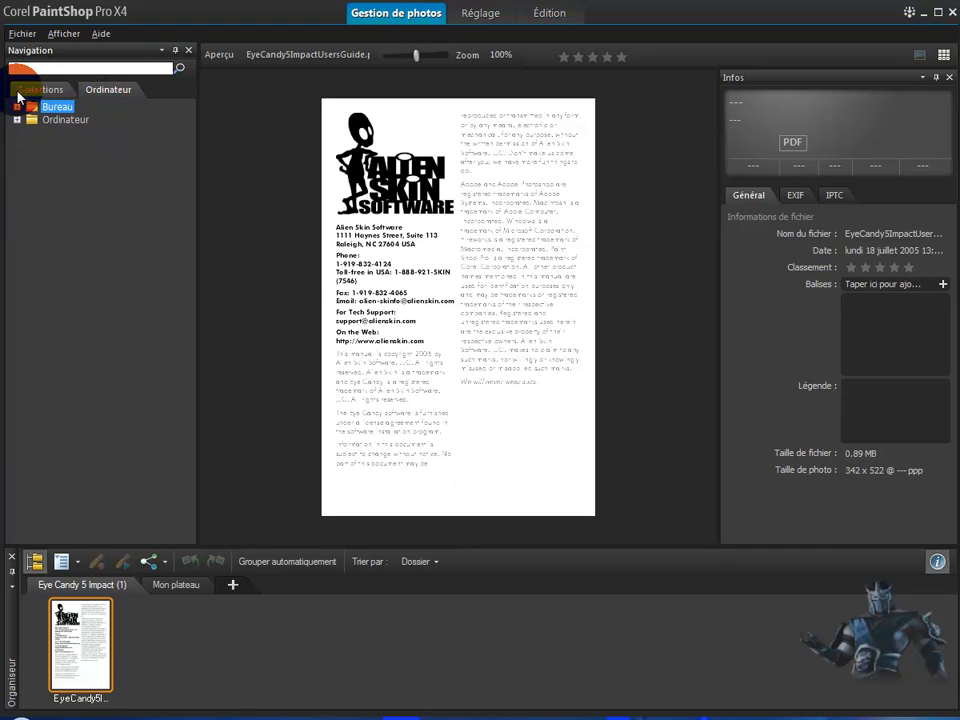
left_click(57, 110)
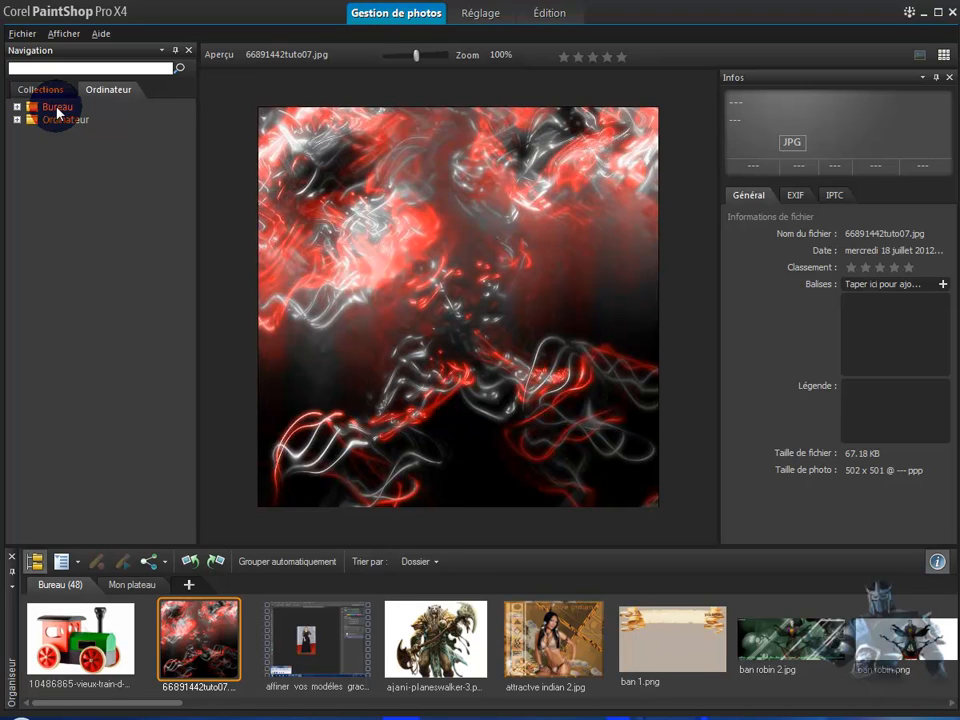
left_click(18, 107)
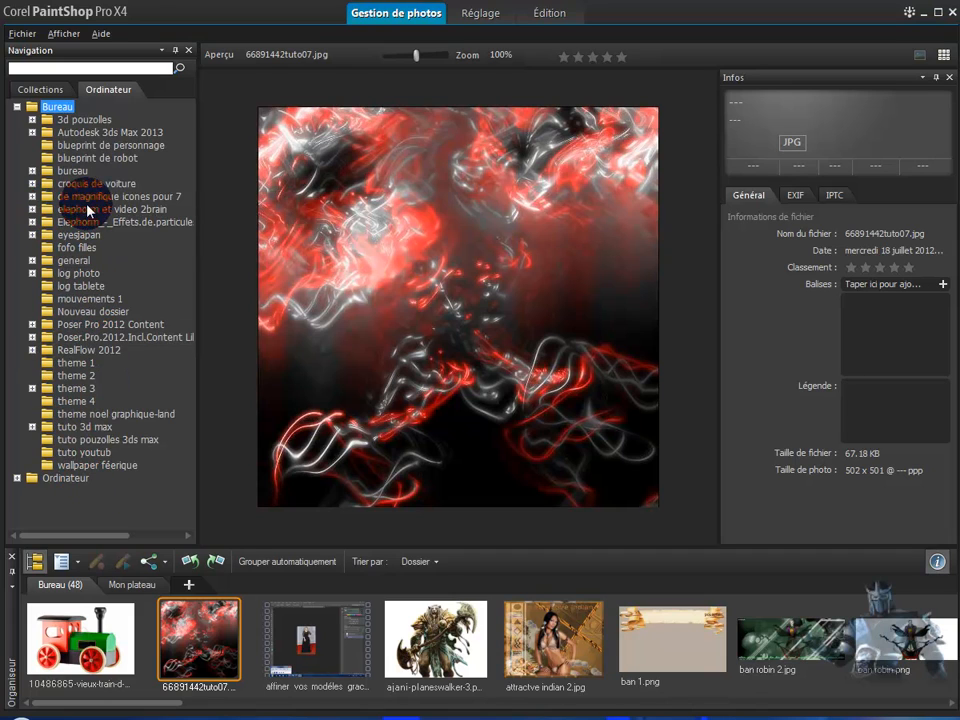
left_click(80, 149)
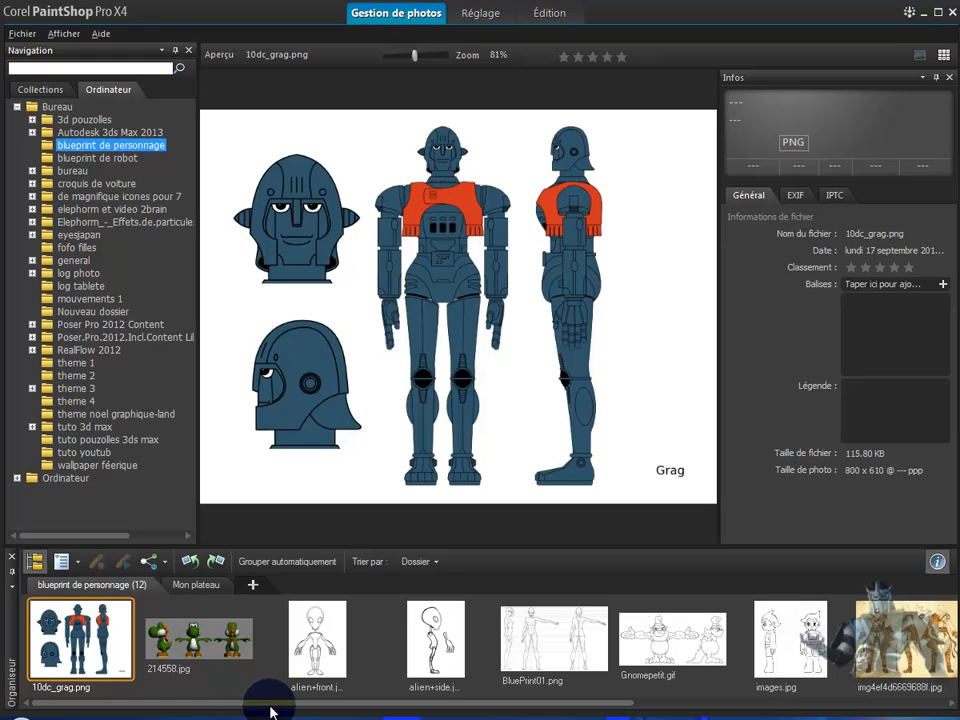
left_click_drag(275, 708, 511, 708)
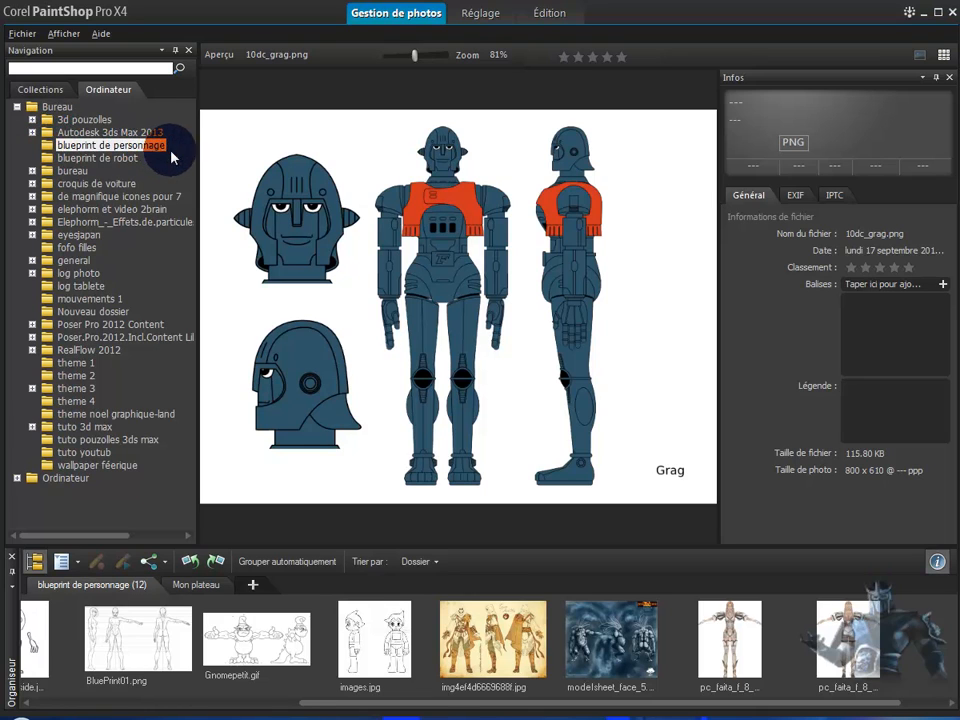
left_click_drag(352, 708, 390, 700)
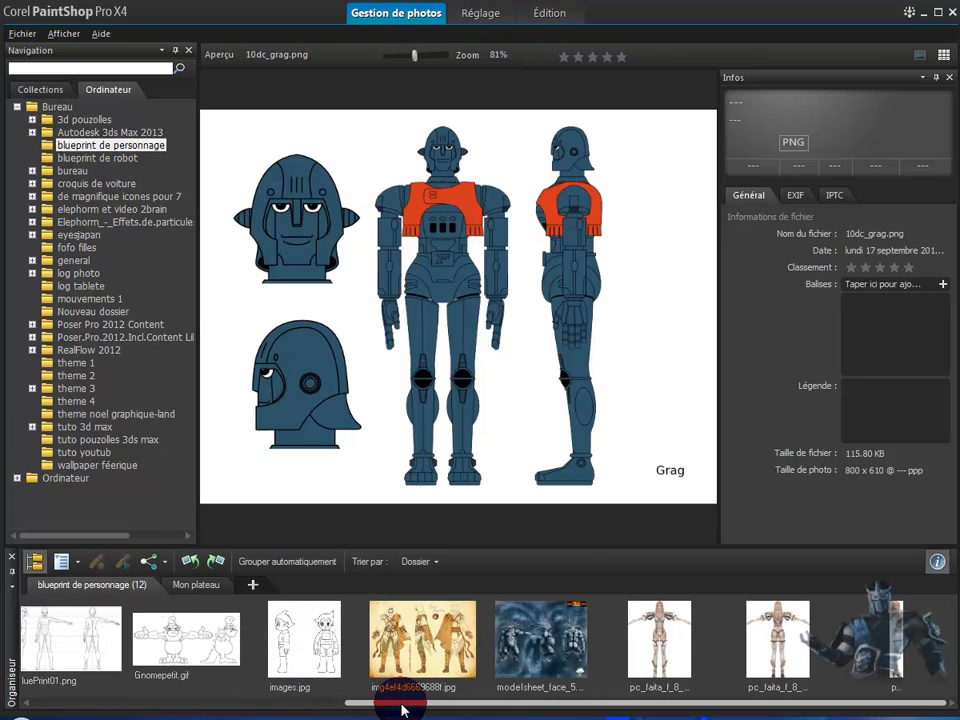
- Preview the pc_faita character images and bring the front view pc_faita_f_8_1_315.jpg into the Réglage workspace
left_click(650, 652)
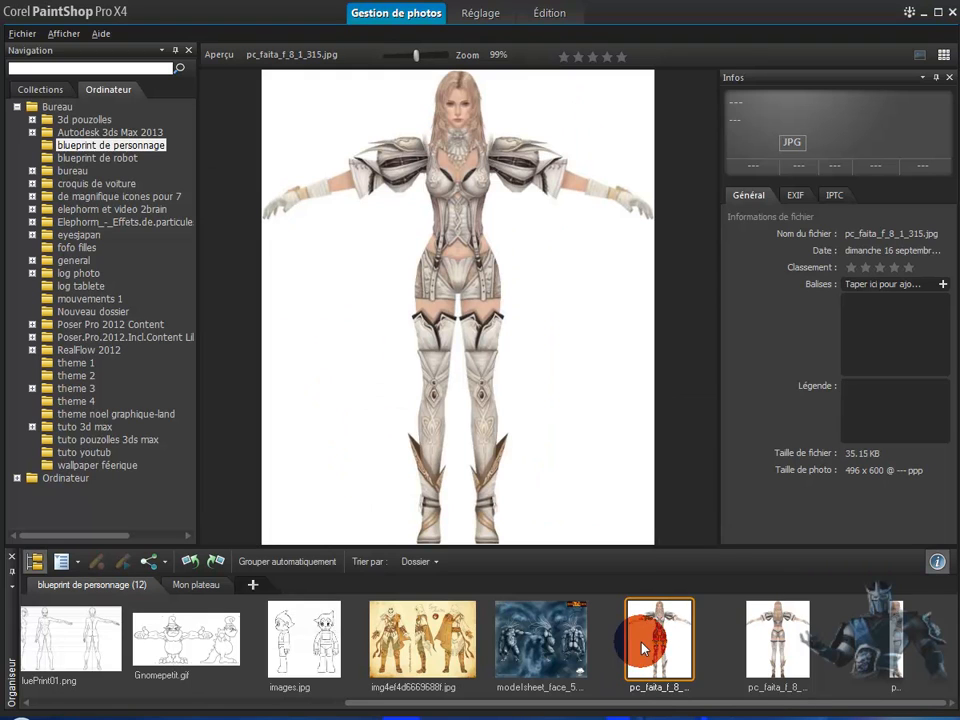
left_click(787, 633)
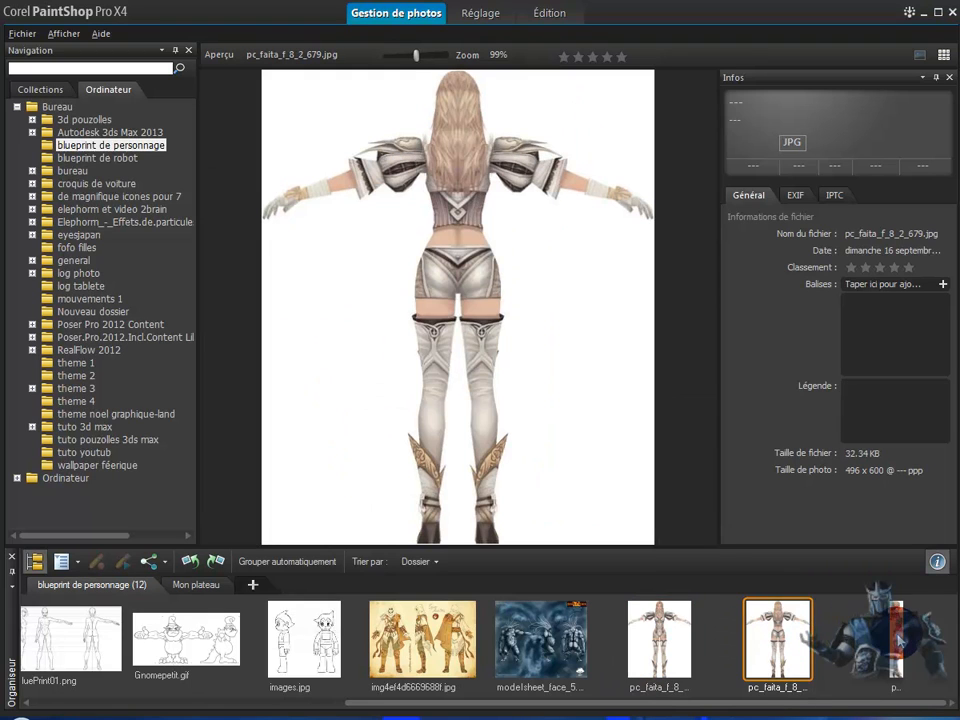
left_click(897, 640)
left_click(659, 645)
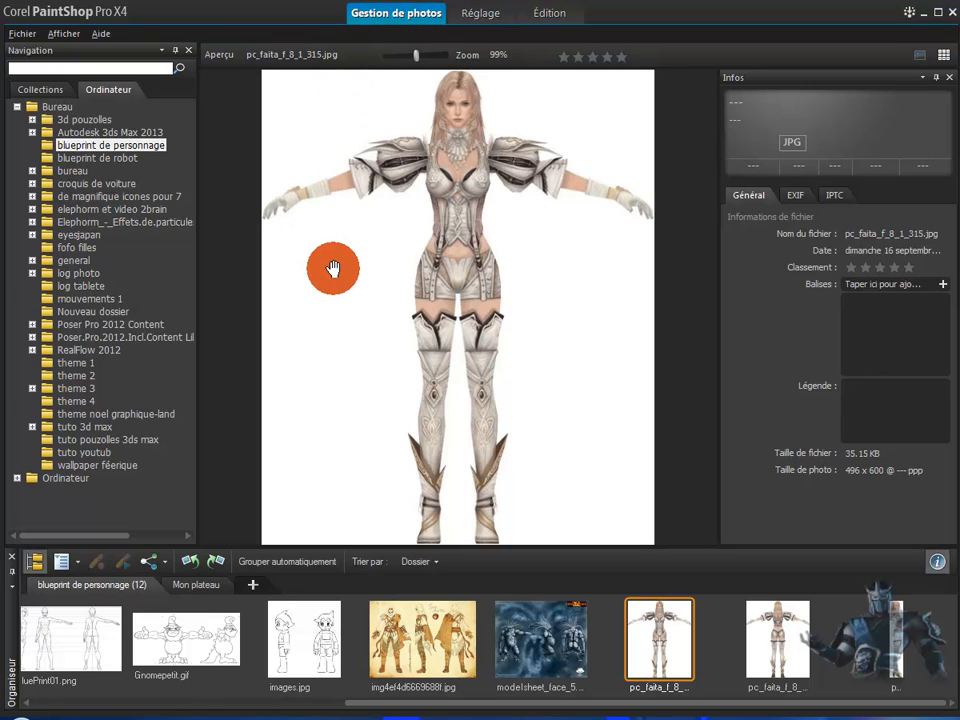
left_click(482, 13)
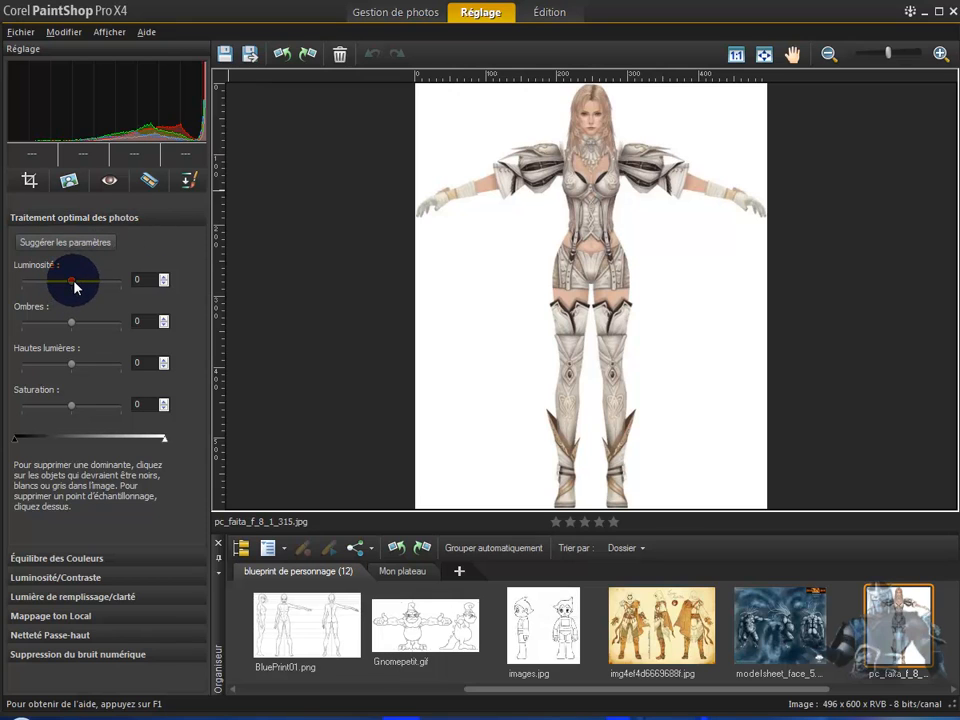
- Adjust the character photo with Luminosité -53, Ombres -64, Hautes lumières 55 and Saturation -100
left_click_drag(73, 288, 49, 291)
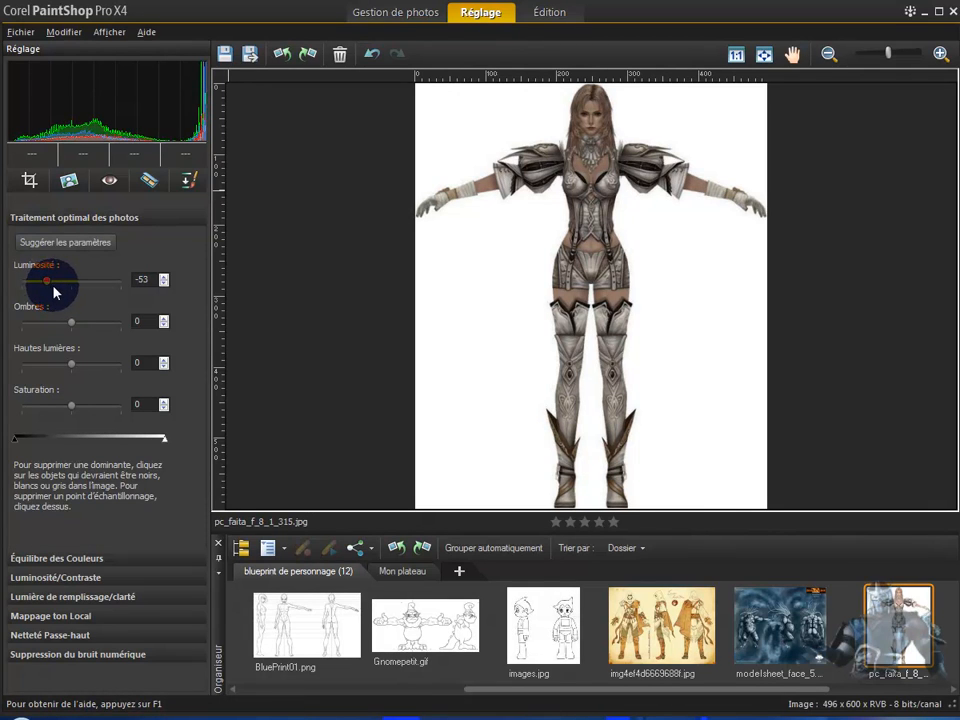
left_click_drag(71, 325, 40, 327)
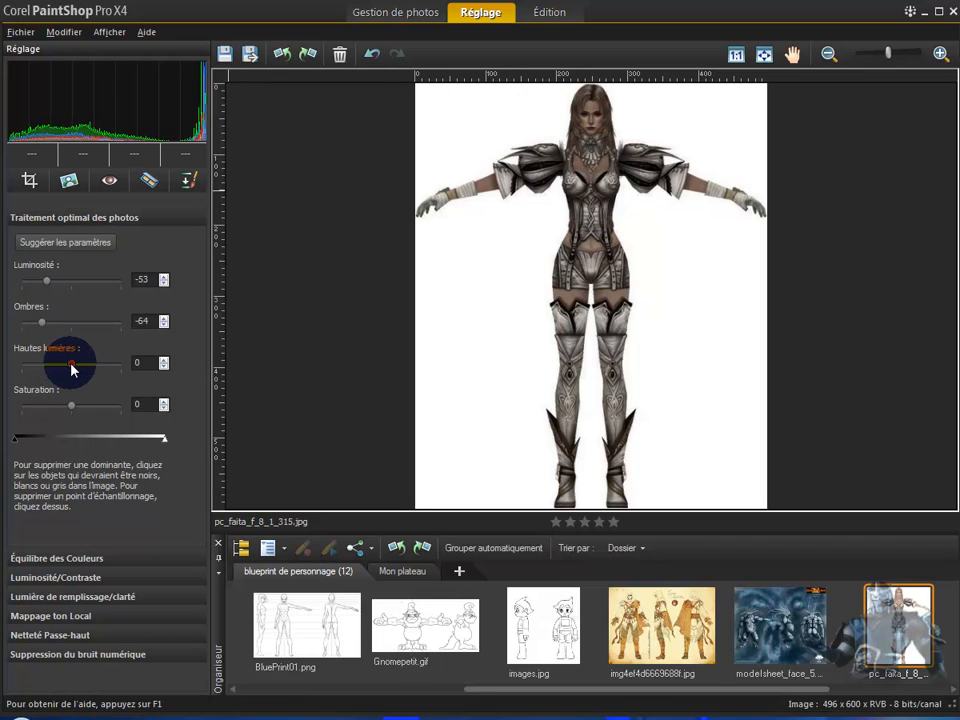
left_click_drag(72, 368, 23, 412)
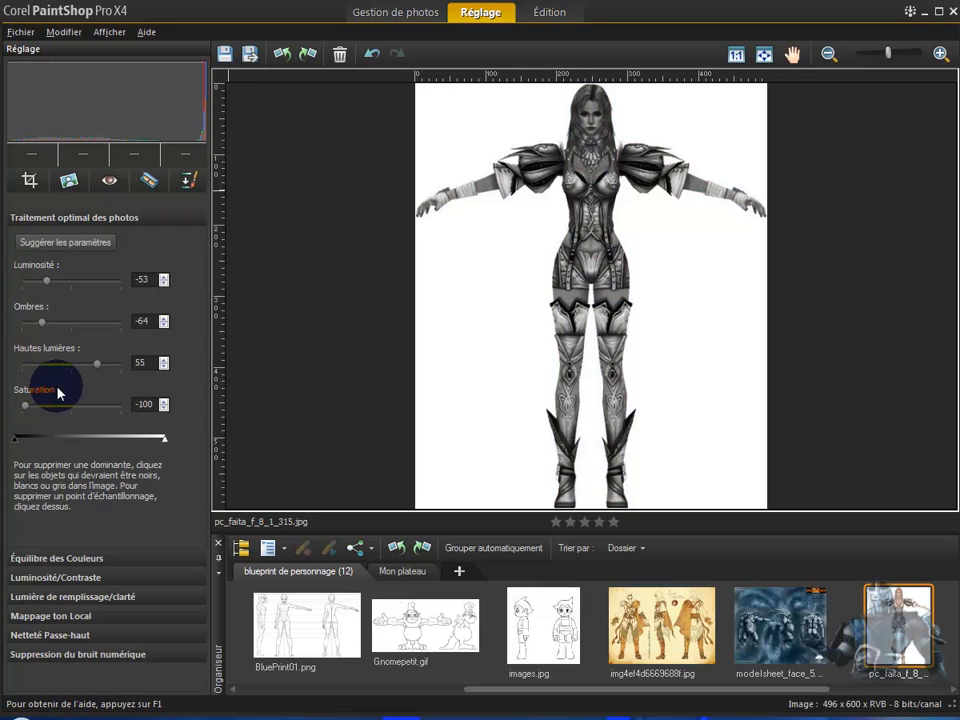
left_click(515, 172)
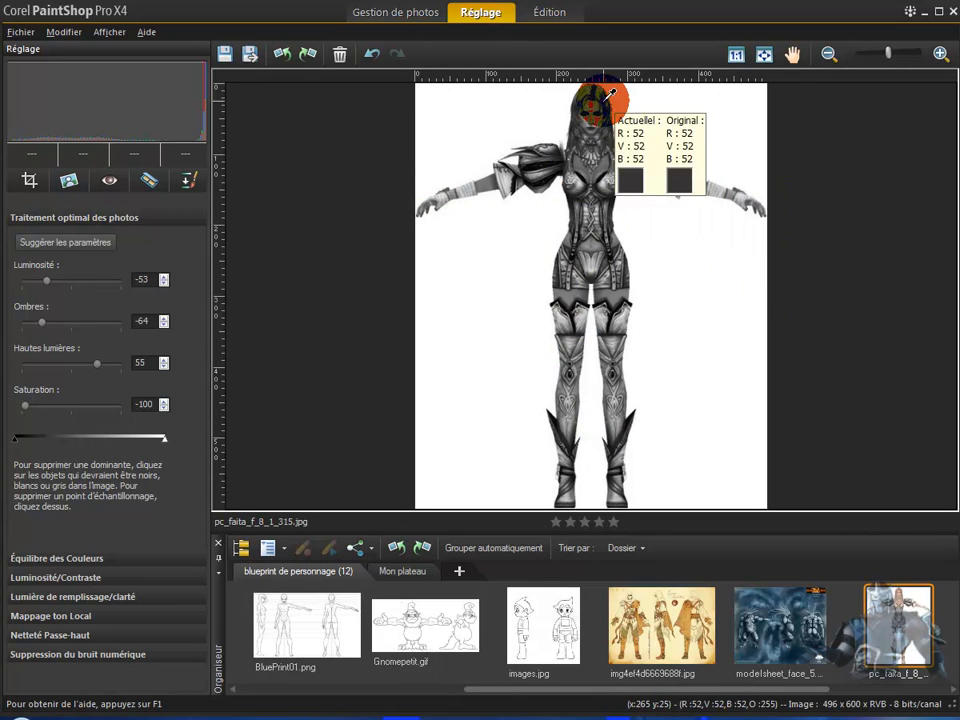
- Examine the settings of each adjustment group from Équilibre des Couleurs through Luminosité/Contraste and Netteté Passe-haut to Suppression du bruit numérique
left_click(58, 565)
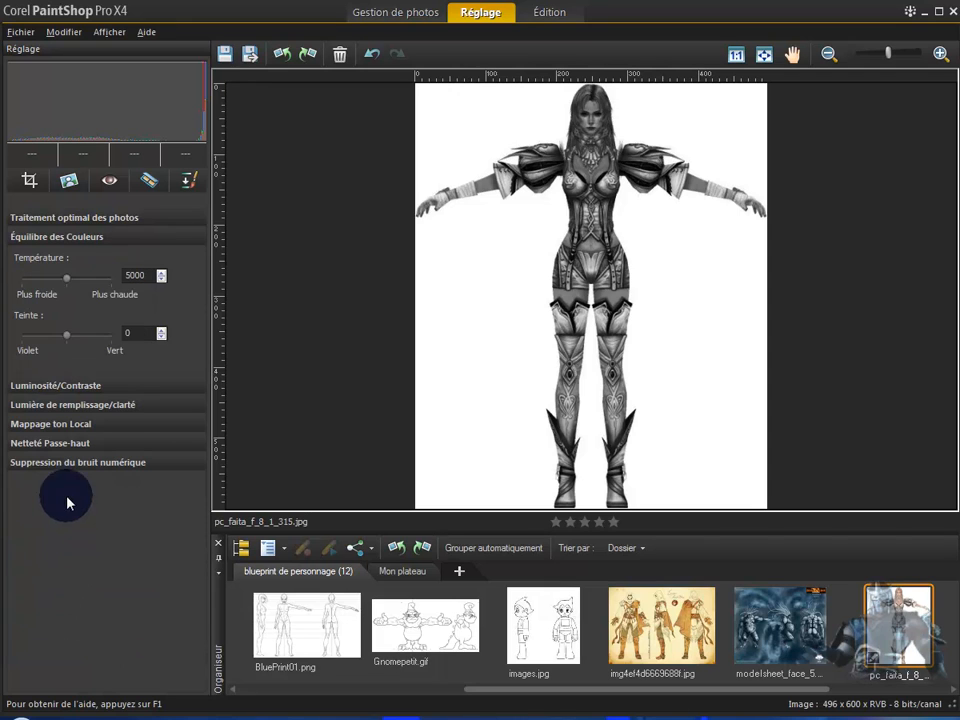
left_click(60, 395)
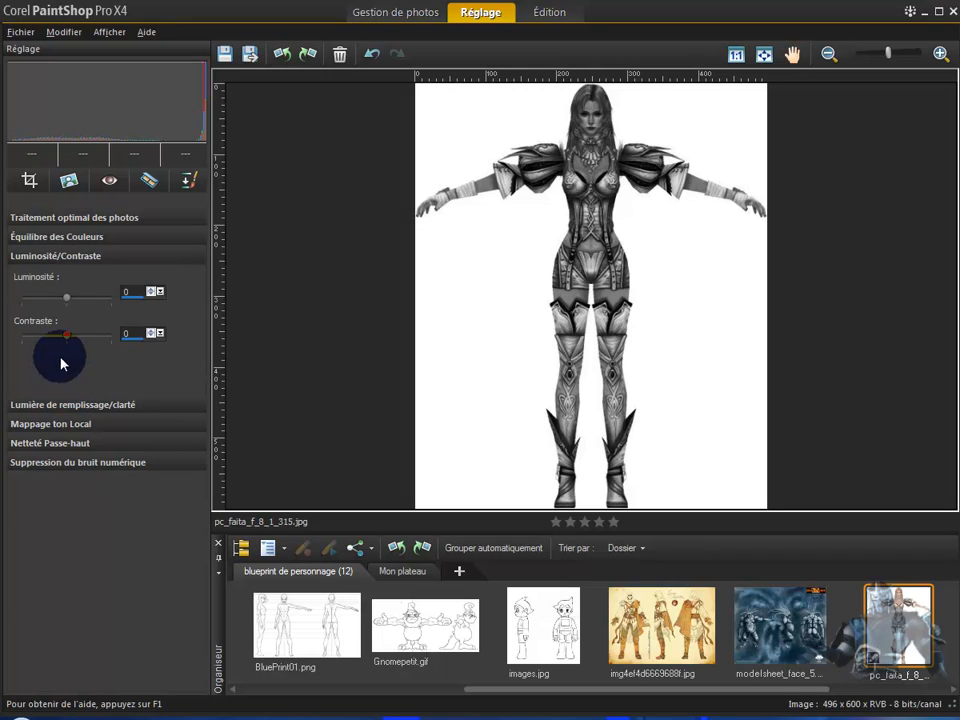
left_click(62, 409)
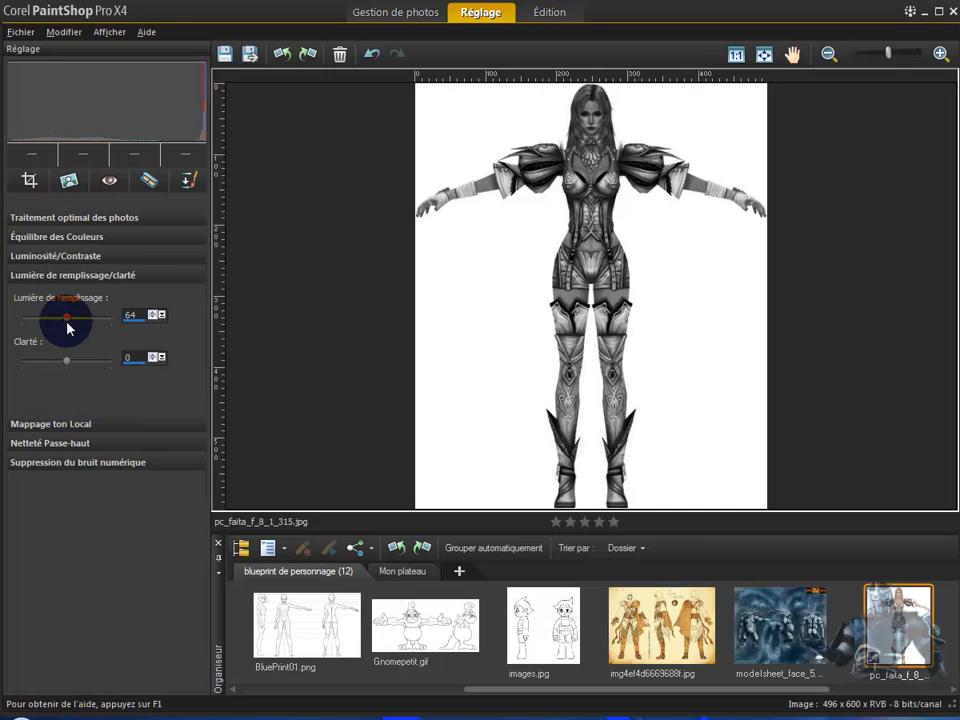
left_click(58, 425)
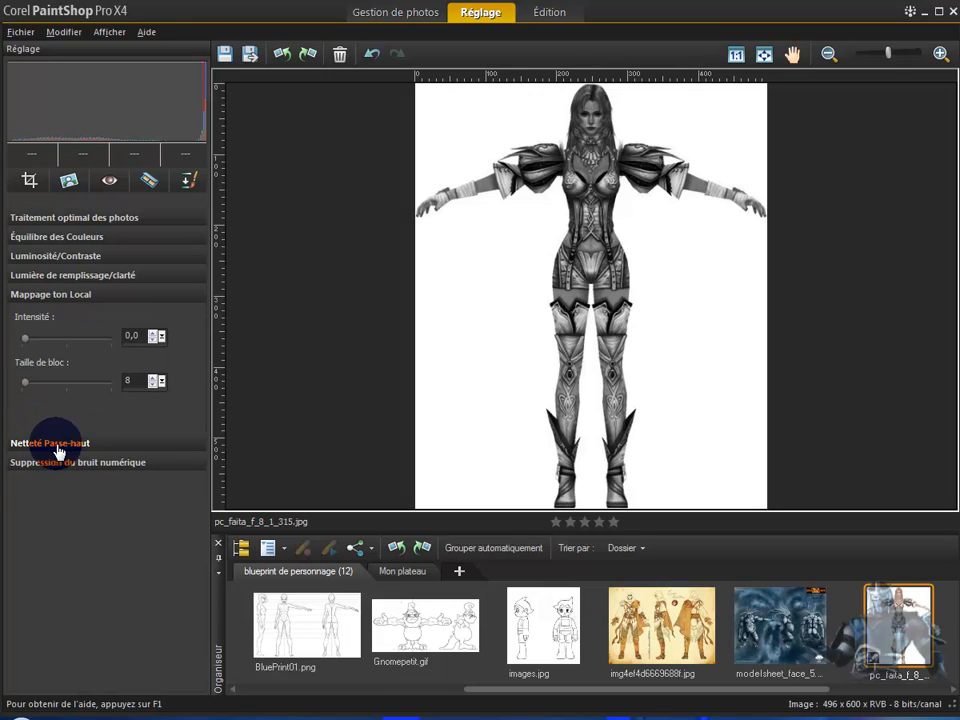
left_click(58, 445)
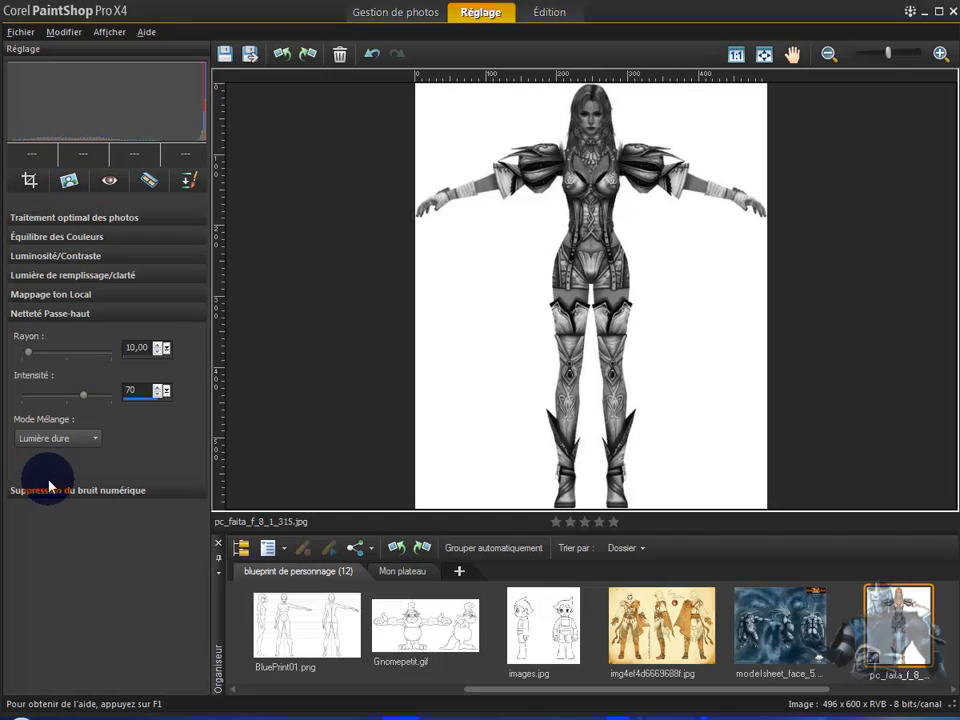
left_click(55, 492)
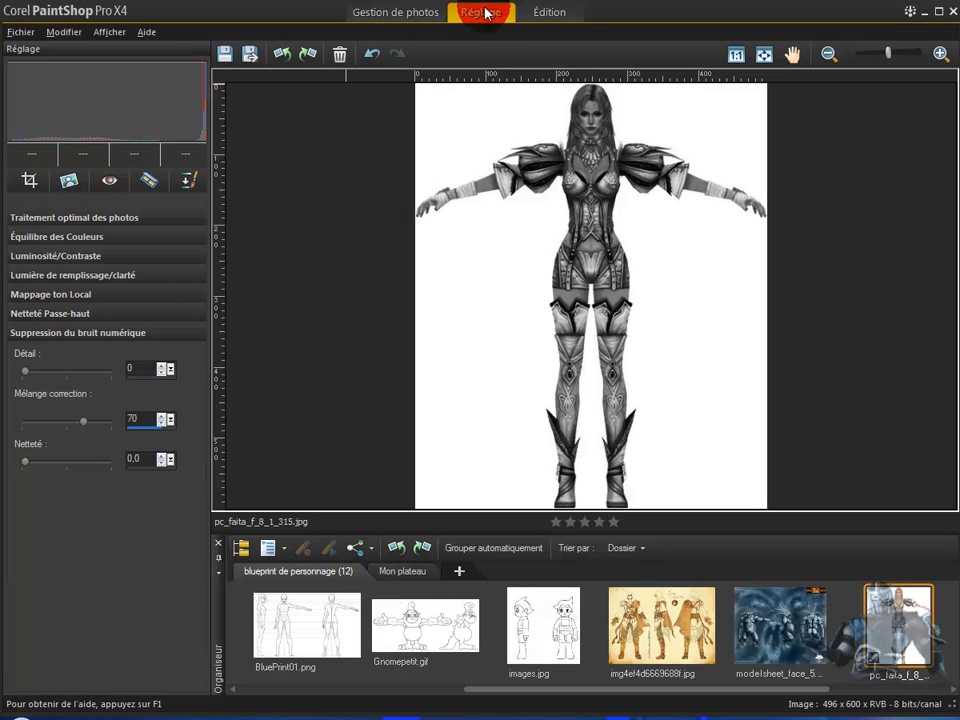
- Go back to Gestion de photos without saving the changes to pc_faita_f_8_1_315.jpg, and reload the original photo in Réglage
left_click(378, 14)
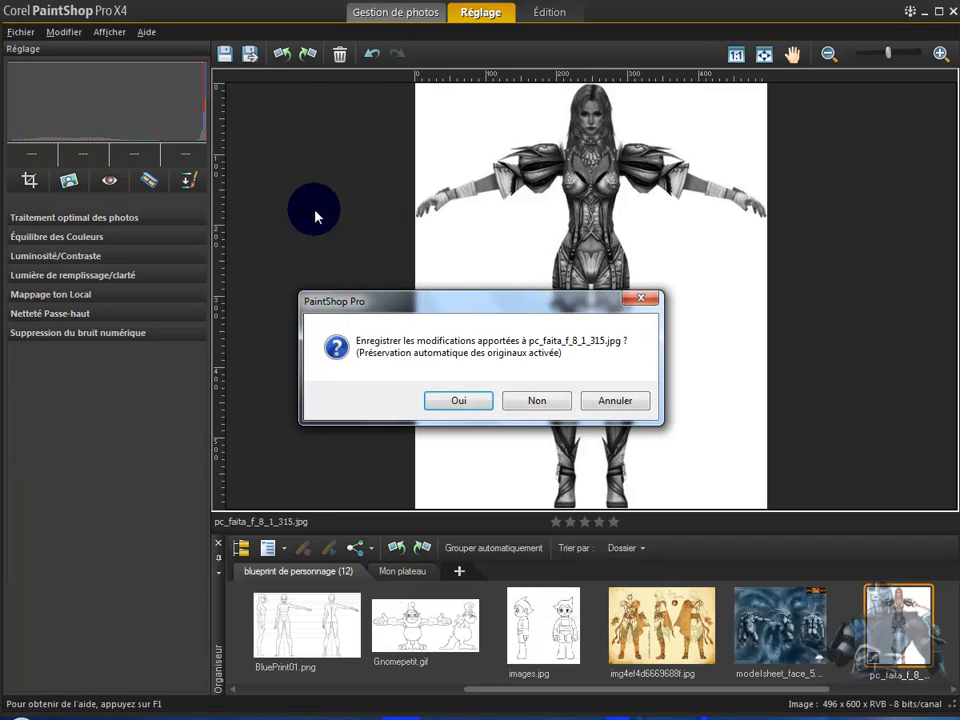
left_click(553, 403)
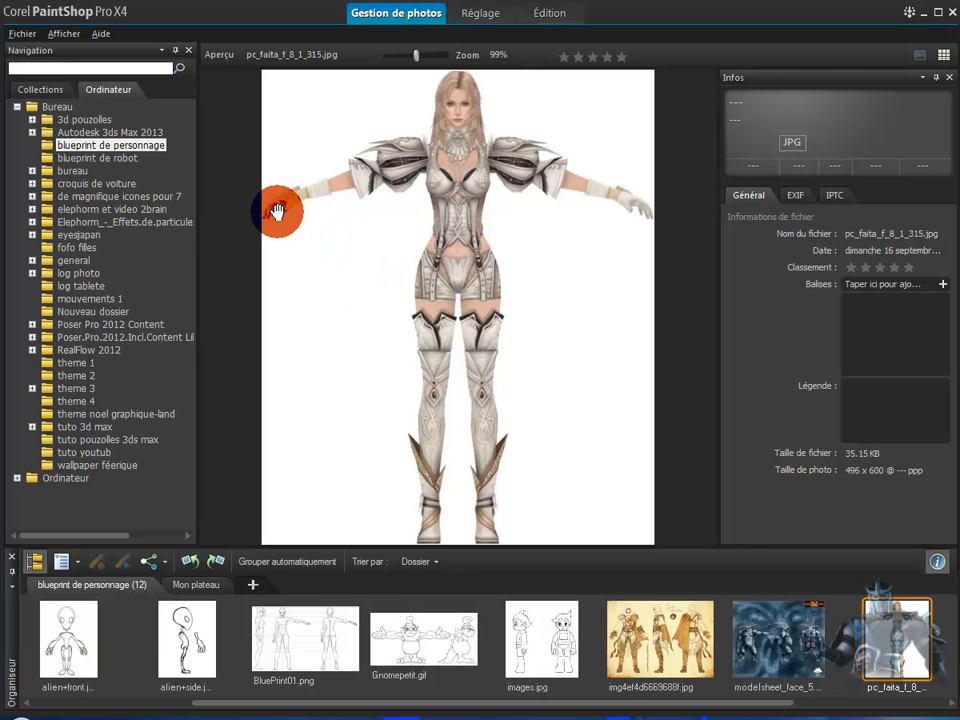
left_click(486, 17)
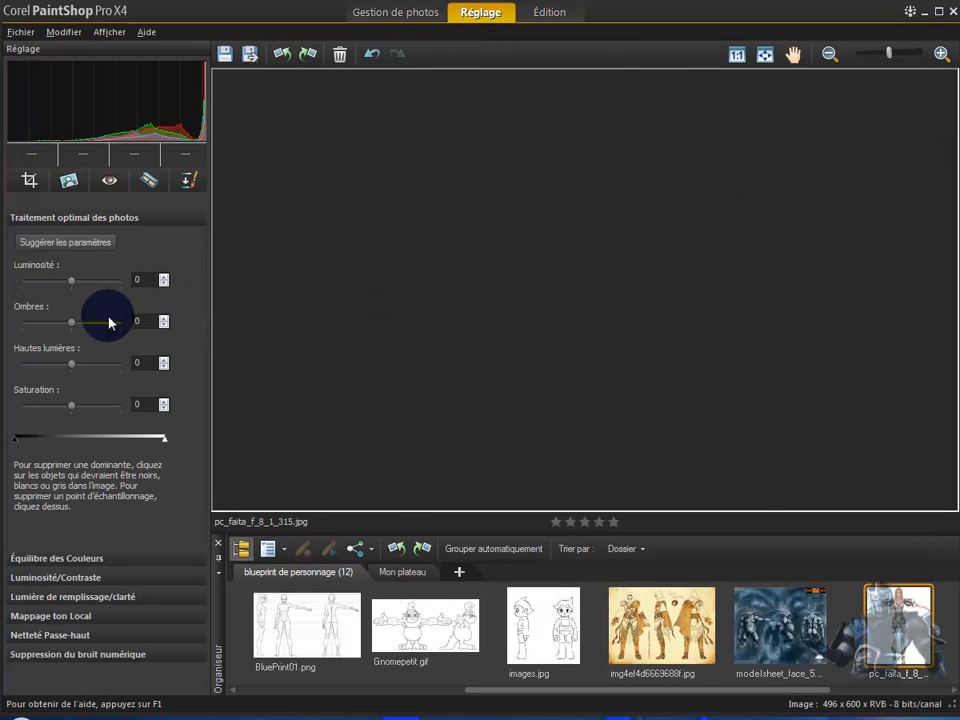
- Bring the character photo into the Édition workspace and move its image window slightly upward to show the whole figure
left_click(551, 13)
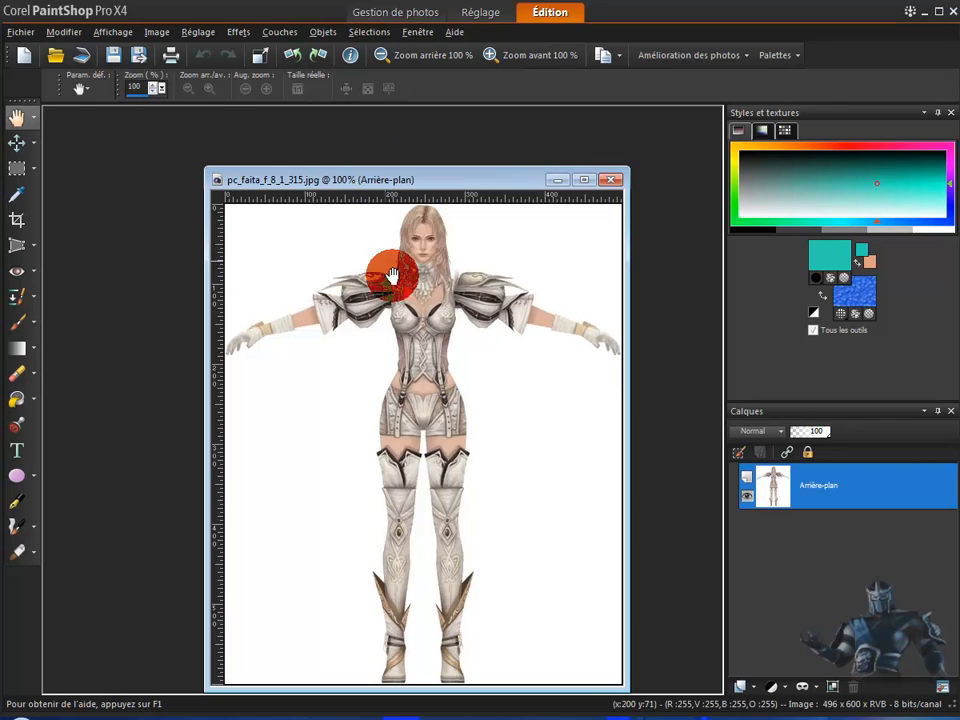
left_click_drag(468, 183, 470, 148)
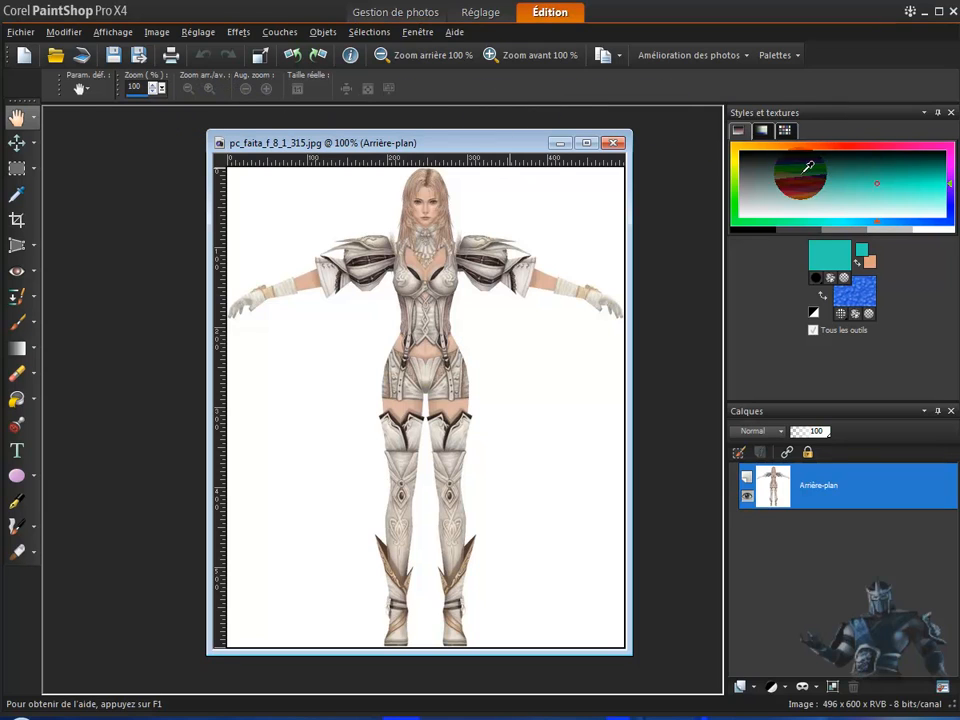
mouse_move(828, 494)
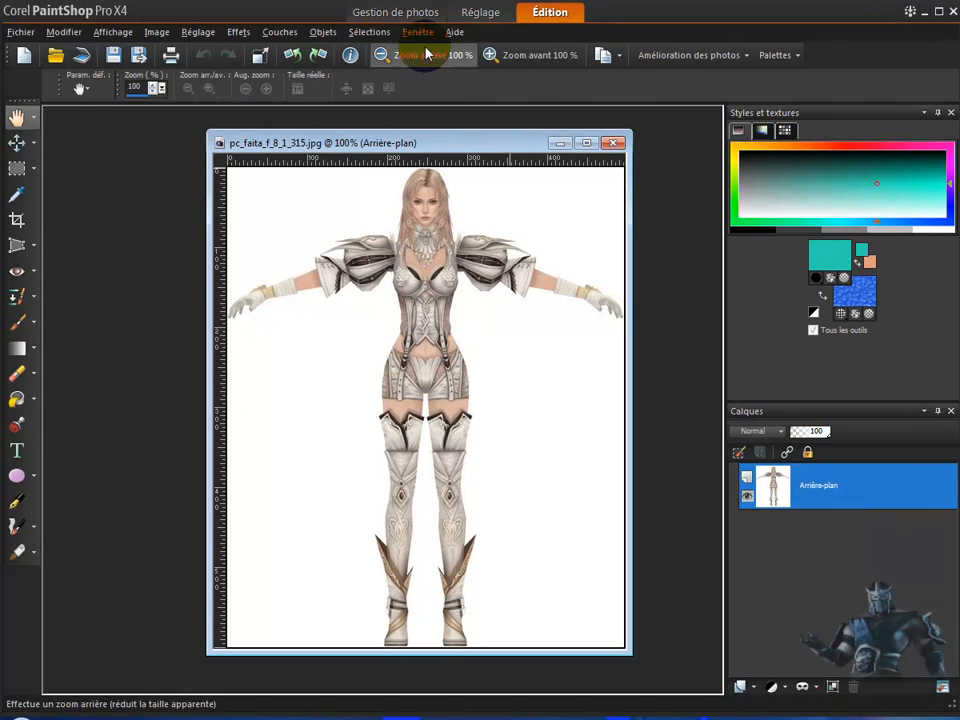
- Return to Gestion de photos and collapse the Bureau folder, checking the Collections view before going back to the computer's folders
left_click(401, 15)
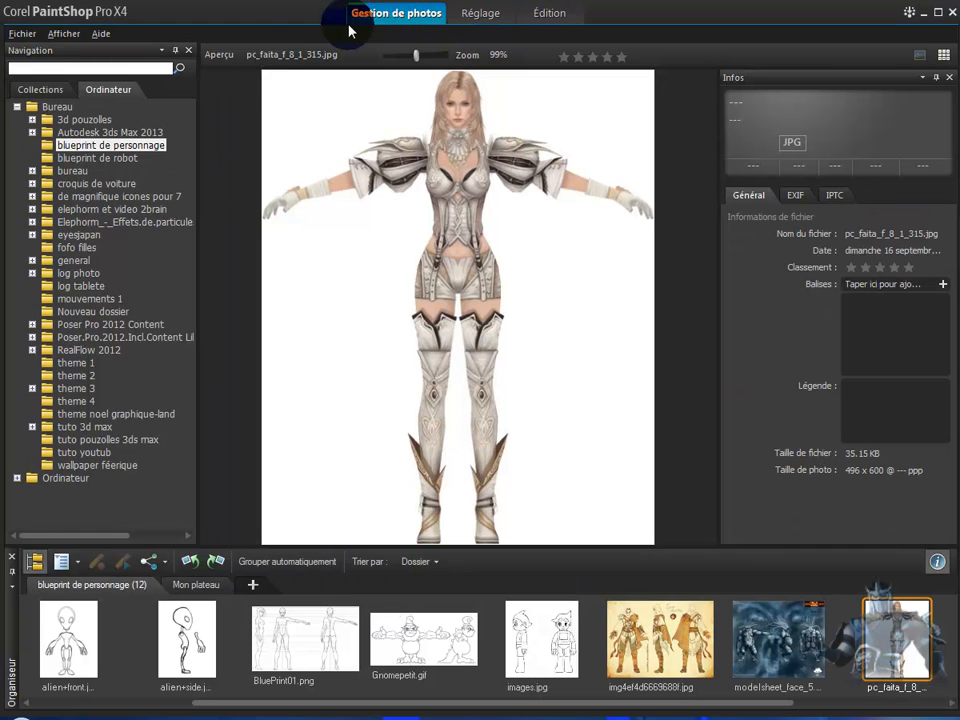
left_click(15, 108)
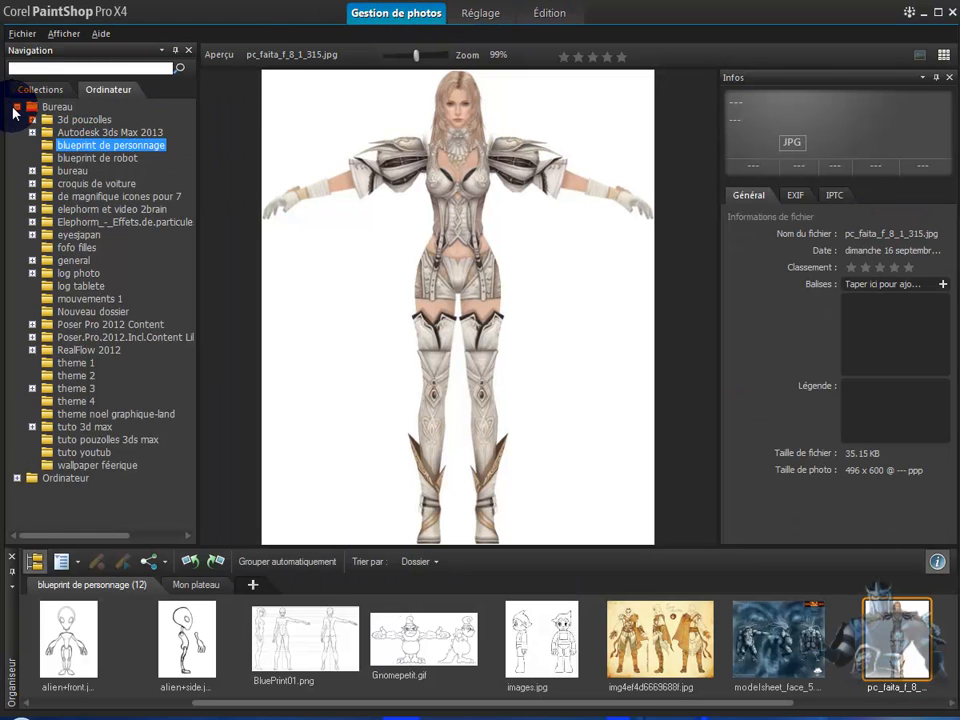
left_click(17, 110)
left_click(31, 90)
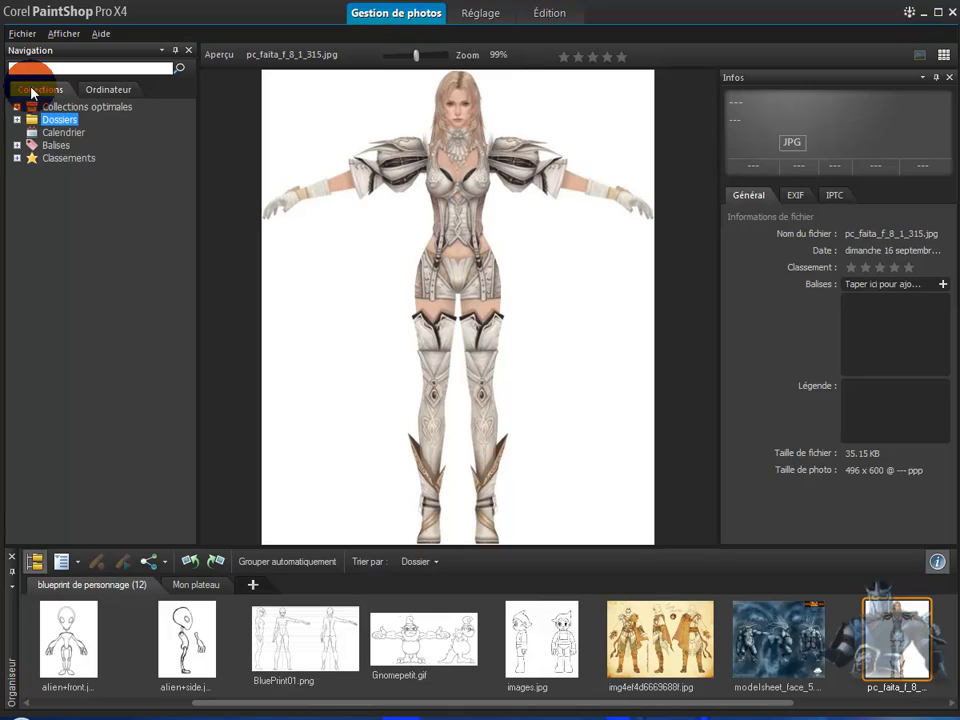
left_click(104, 90)
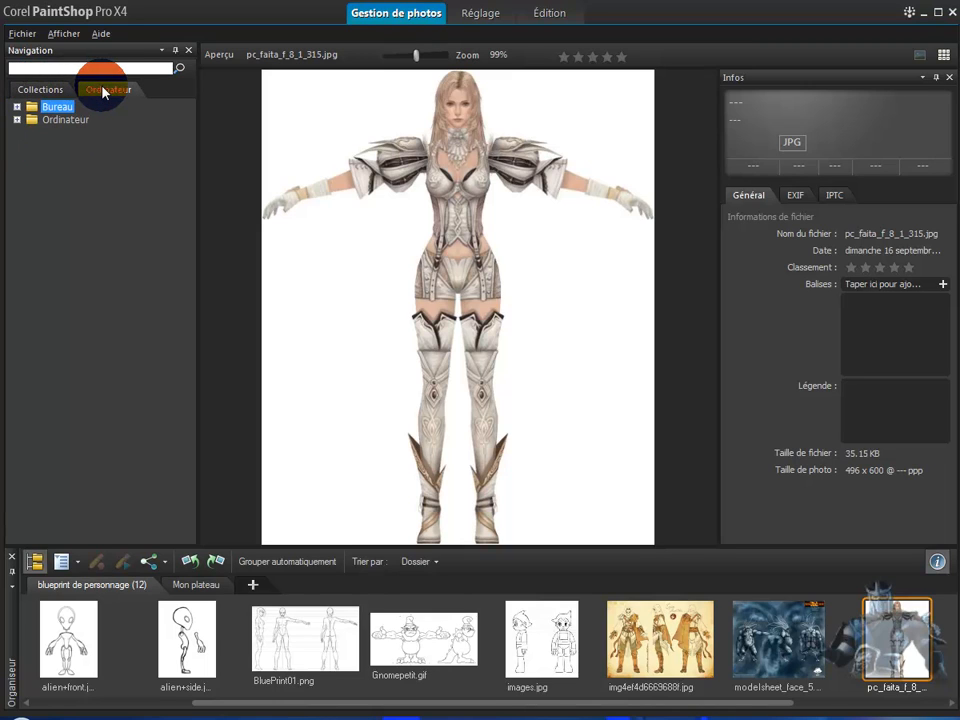